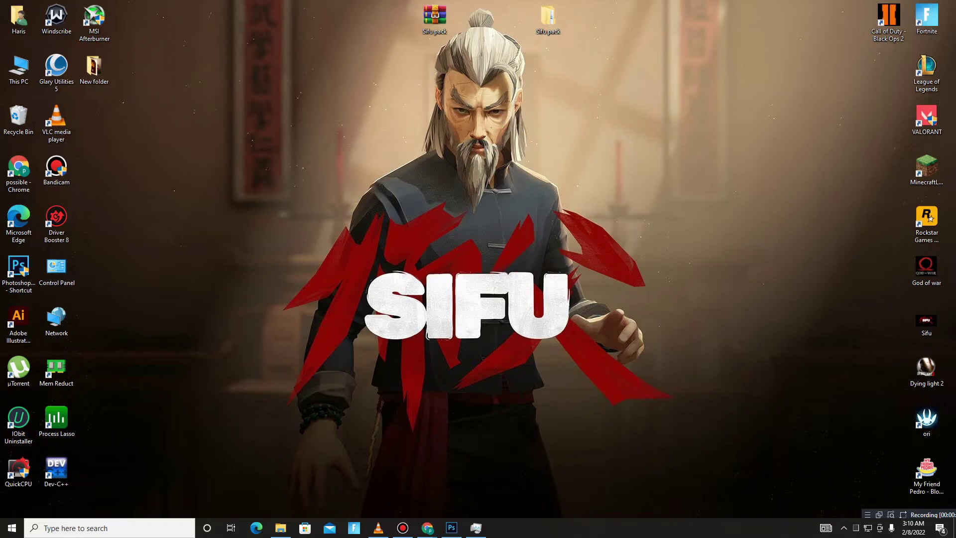
Review the CPU, memory and disk load of the running apps and background processes in Task Manager, and close it.
right_click(527, 528)
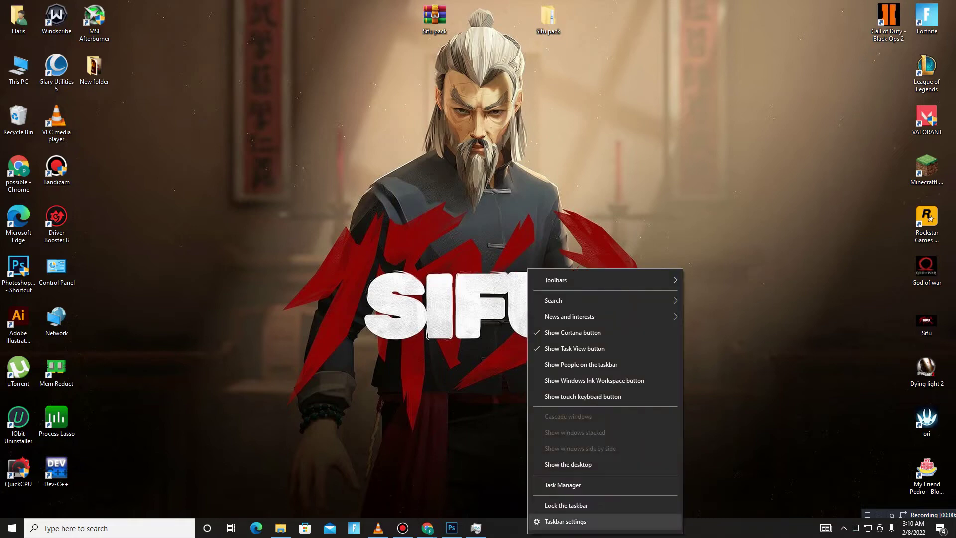
click(557, 485)
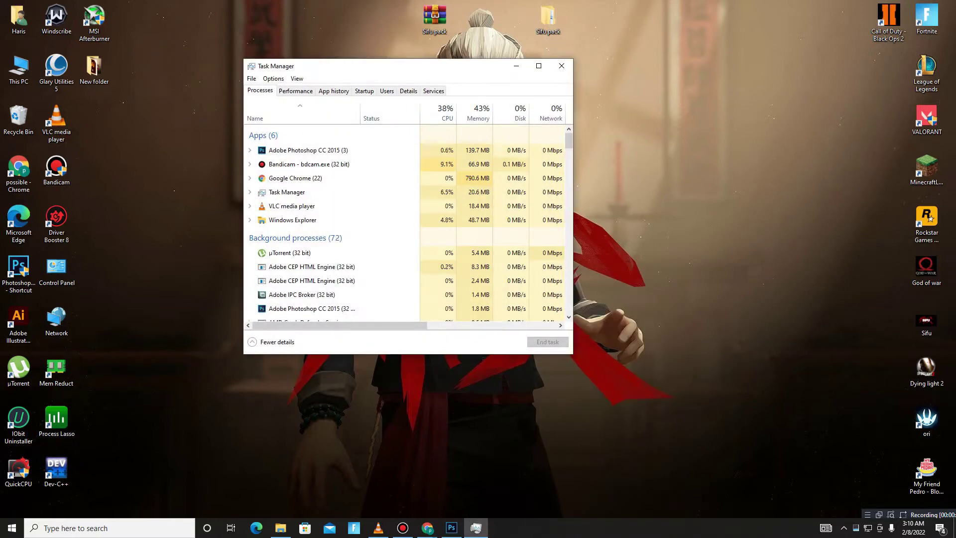
drag(438, 66, 493, 66)
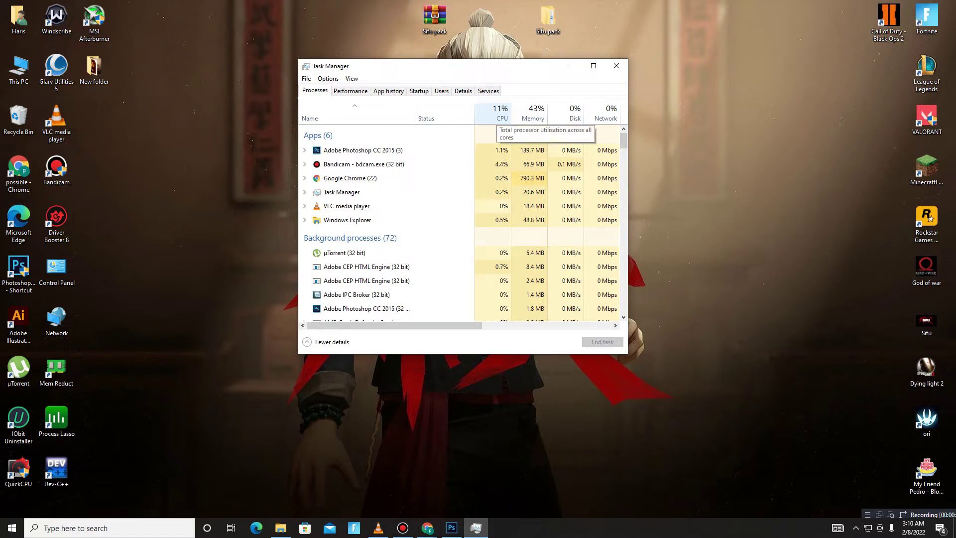
scroll(389, 164, down, 3)
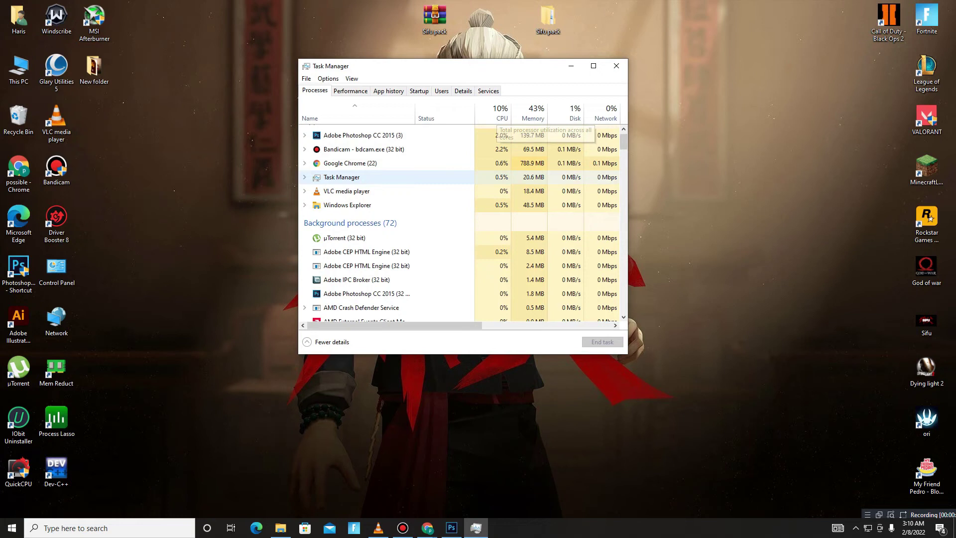
scroll(388, 164, up, 3)
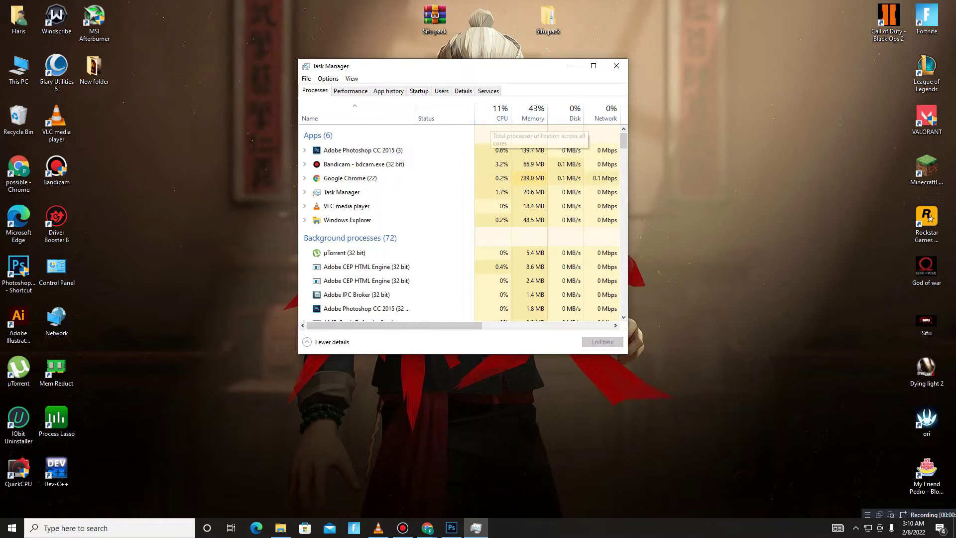
click(615, 65)
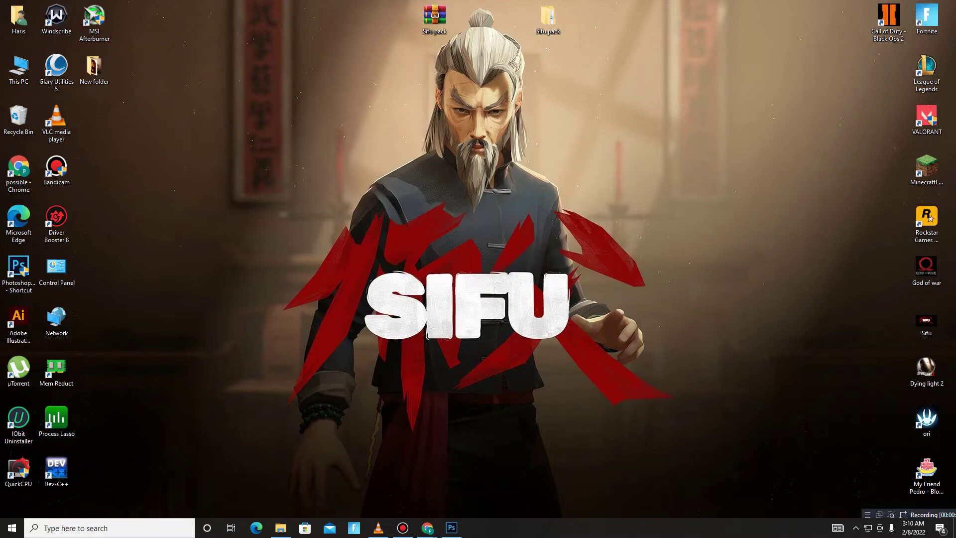
Switch to Chrome and browse the recent posts on possiblenow.xyz, loading more posts below the first ones.
mouse_move(428, 528)
click(534, 484)
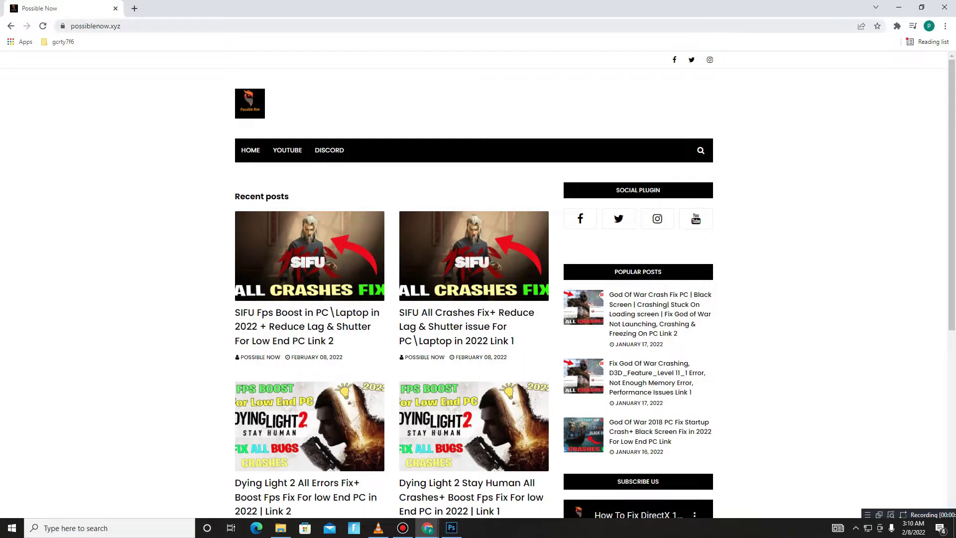
key(ctrl+l)
scroll(634, 394, down, 6)
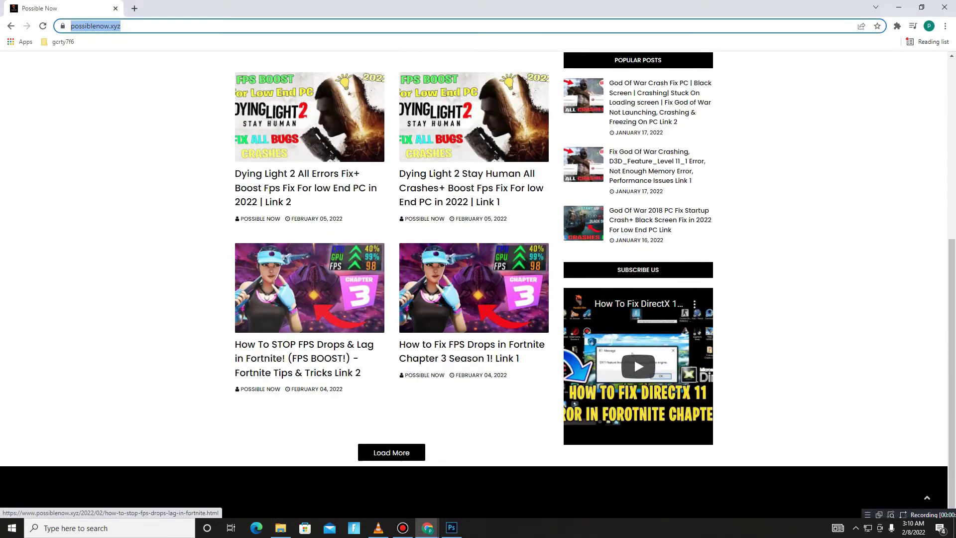
click(473, 428)
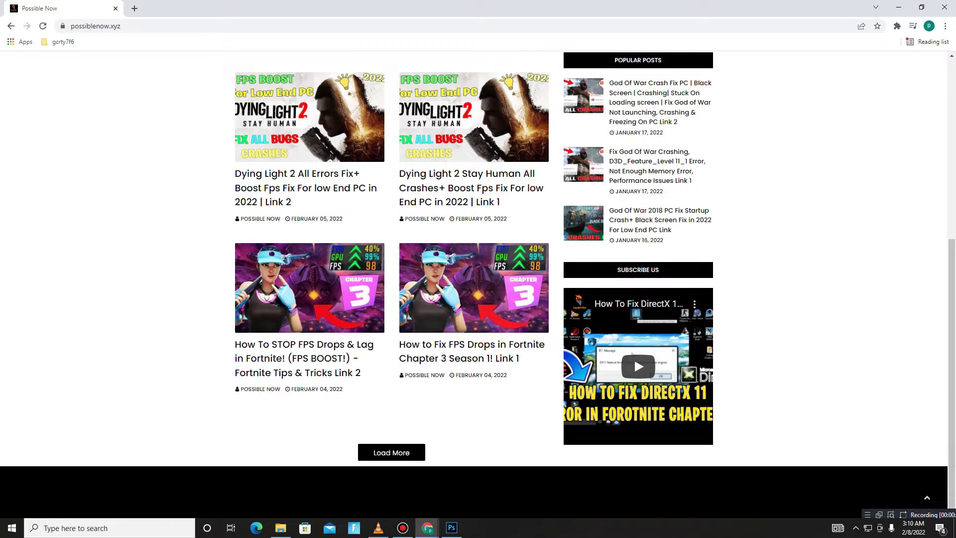
click(391, 452)
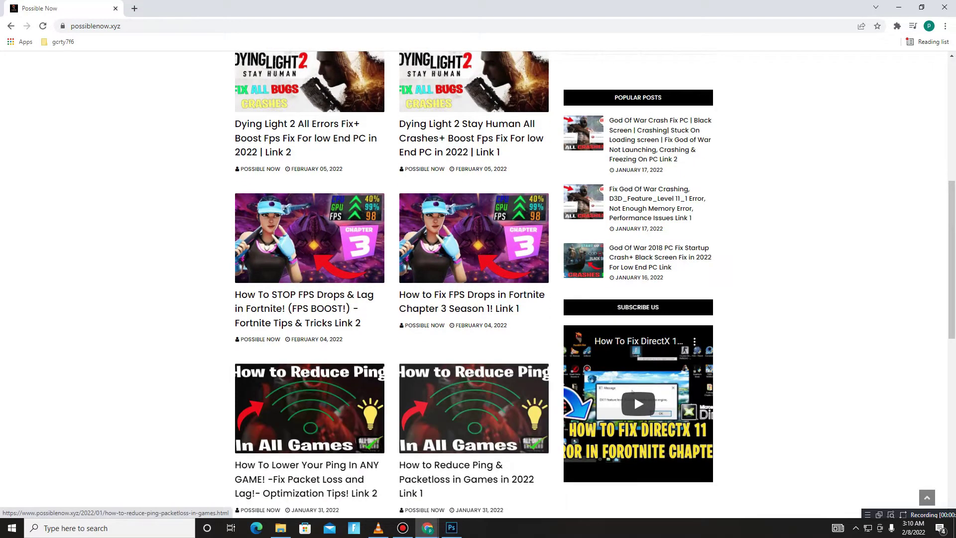
scroll(391, 452, down, 7)
scroll(391, 452, up, 15)
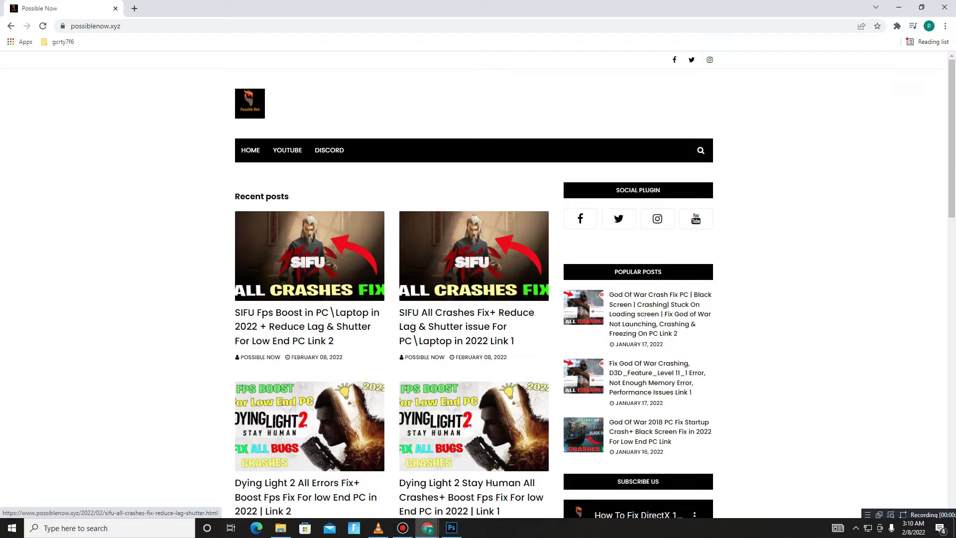
Open the post "SIFU All Crashes Fix+ Reduce Lag & Shutter issue For PC\Laptop in 2022 Link 1" in a new tab.
middle_click(472, 269)
click(175, 8)
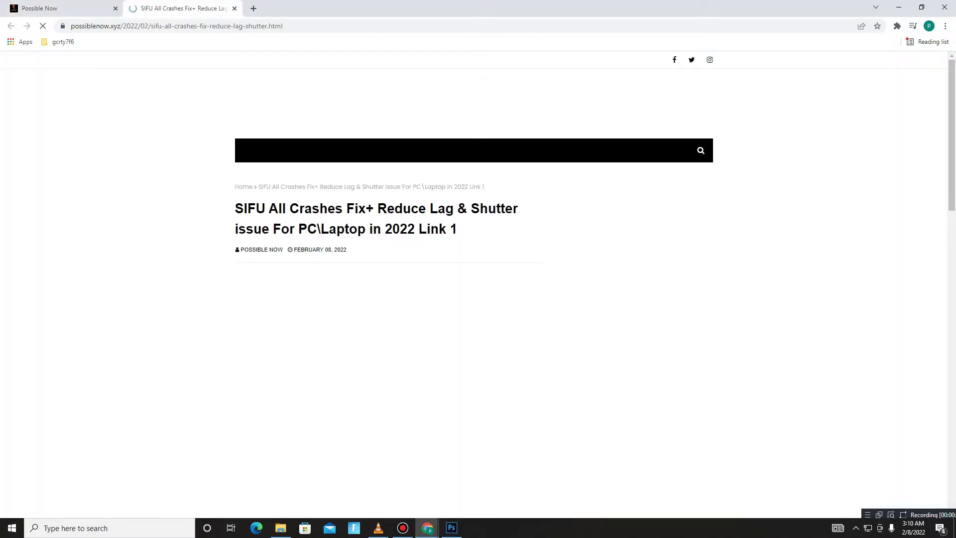
scroll(634, 395, down, 8)
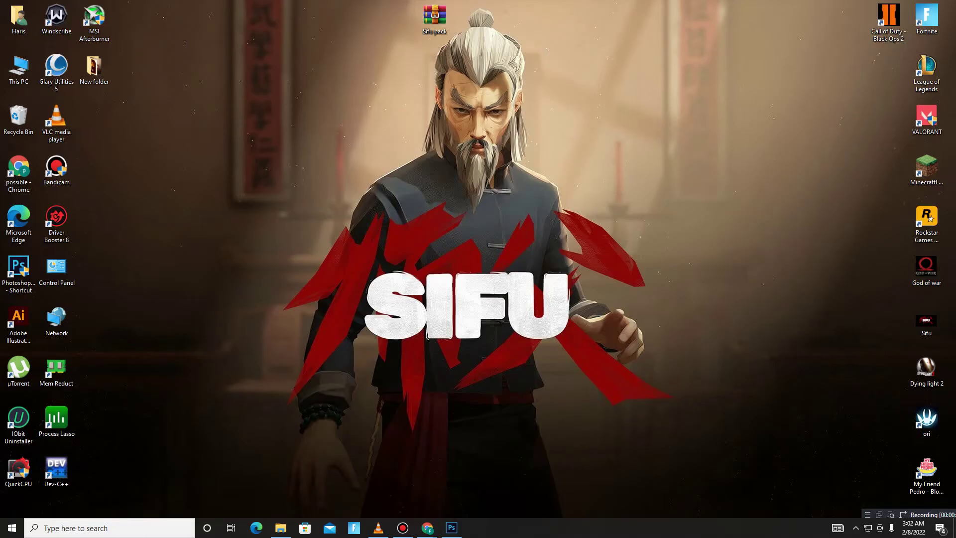
Extract the Sifu pack archive onto the desktop and place the extracted folder beside the archive.
click(420, 14)
right_click(419, 6)
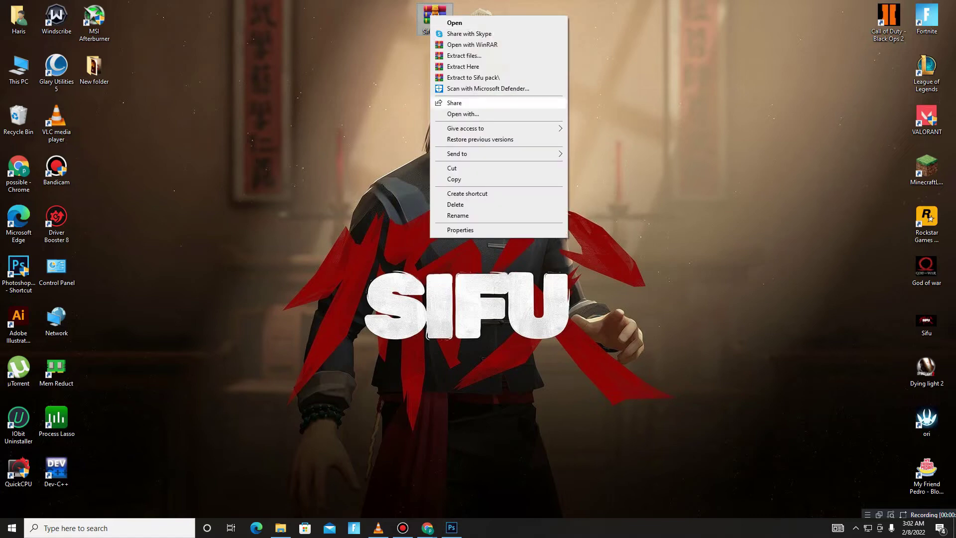
click(463, 66)
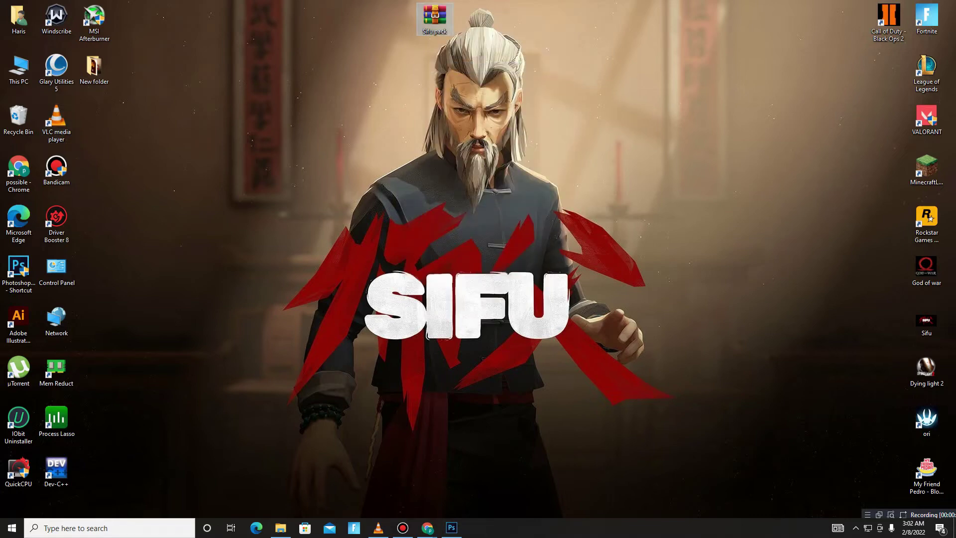
drag(94, 120, 547, 19)
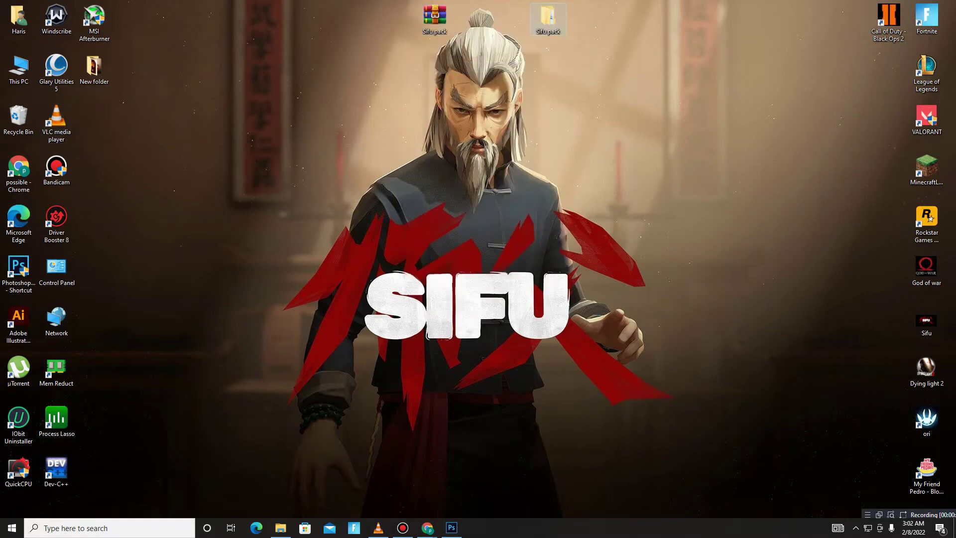
Run the Directx 12 installer from the Sifu pack's DX folder, accepting the agreement and leaving out the Bing Bar, and finish the setup.
double_click(547, 19)
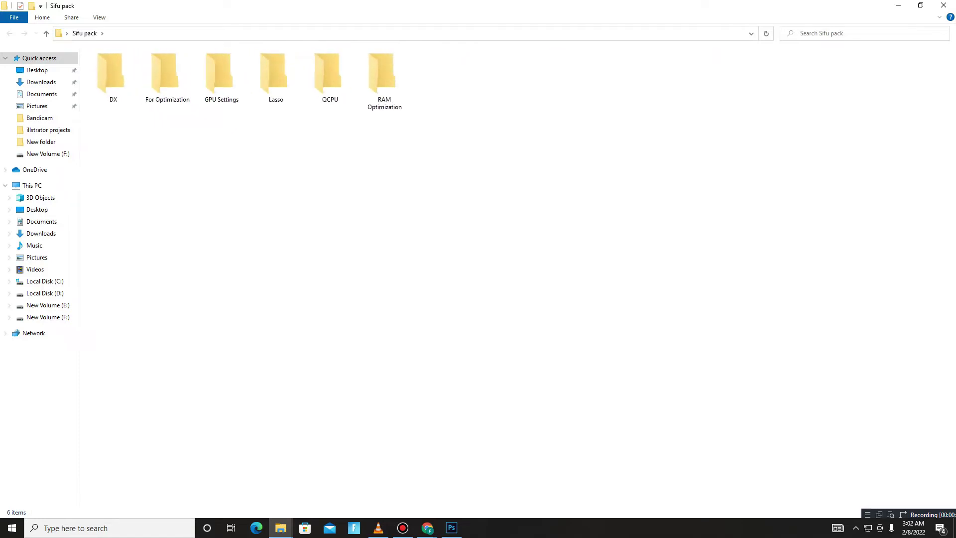
scroll(299, 149, up, 4)
double_click(126, 84)
click(114, 66)
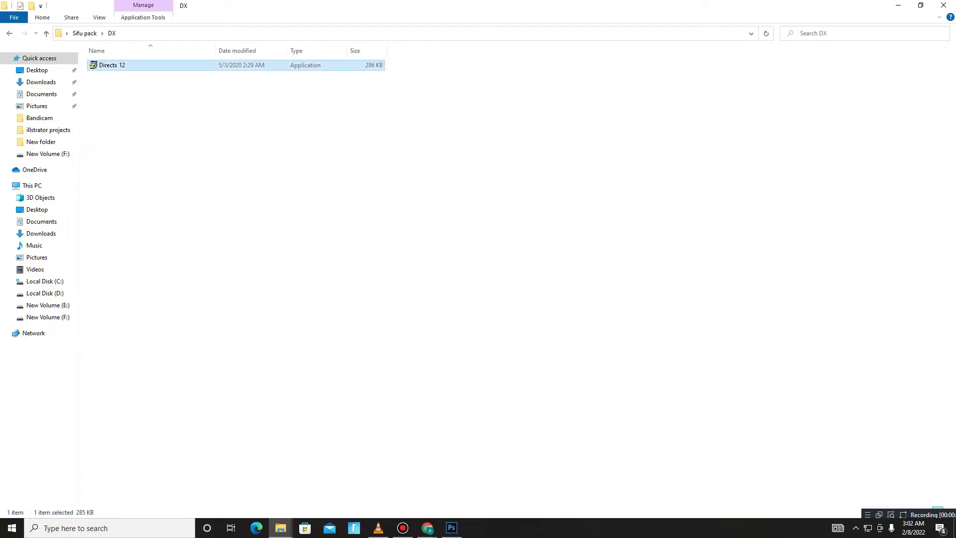
double_click(130, 66)
click(213, 260)
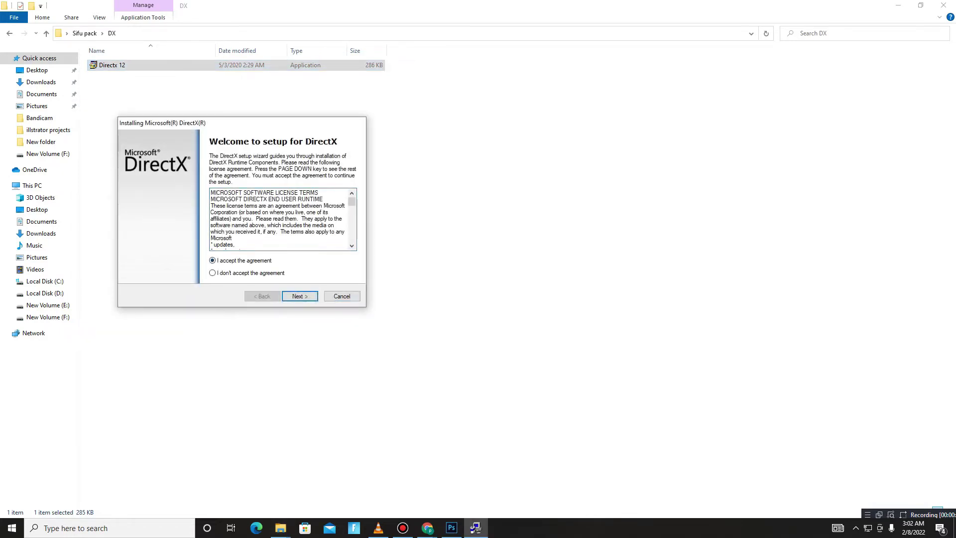
key(Return)
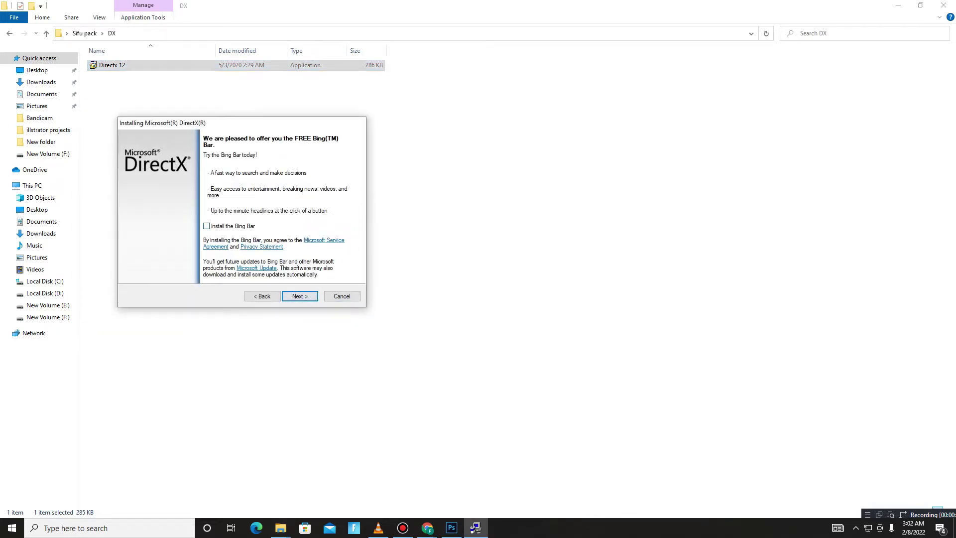
drag(229, 123, 413, 130)
key(Return)
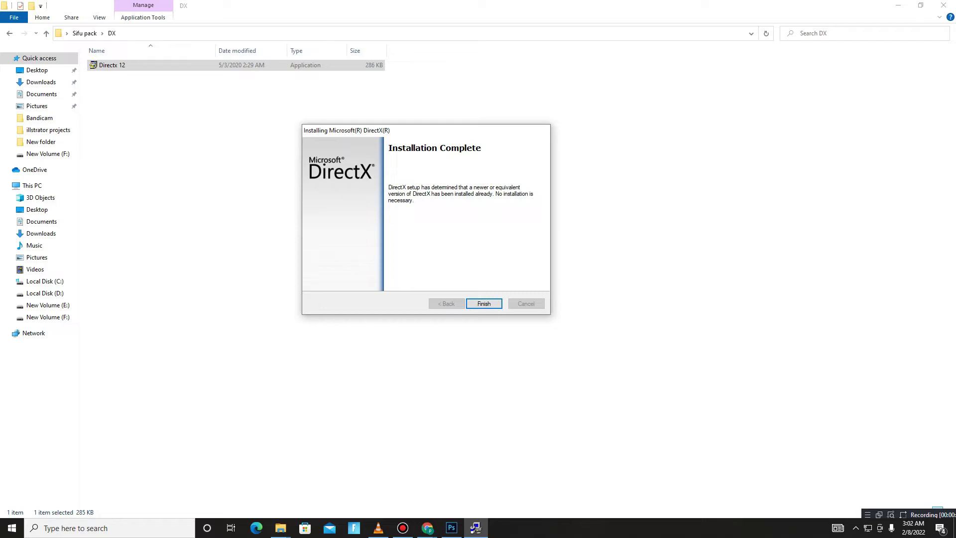
click(484, 304)
Add the CPU Optimization entries from the Sifu pack's For Optimization folder to the registry.
click(9, 33)
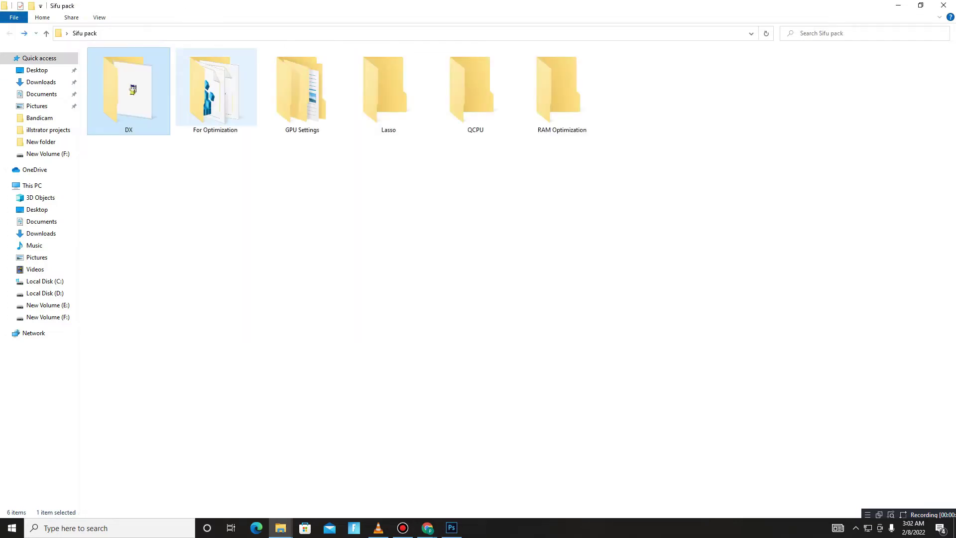
double_click(224, 104)
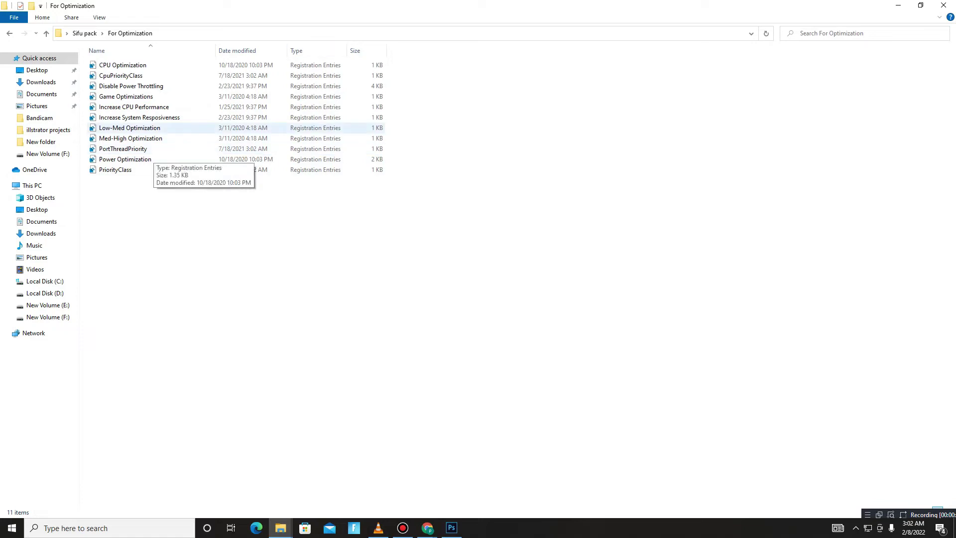
drag(209, 230, 140, 63)
click(140, 65)
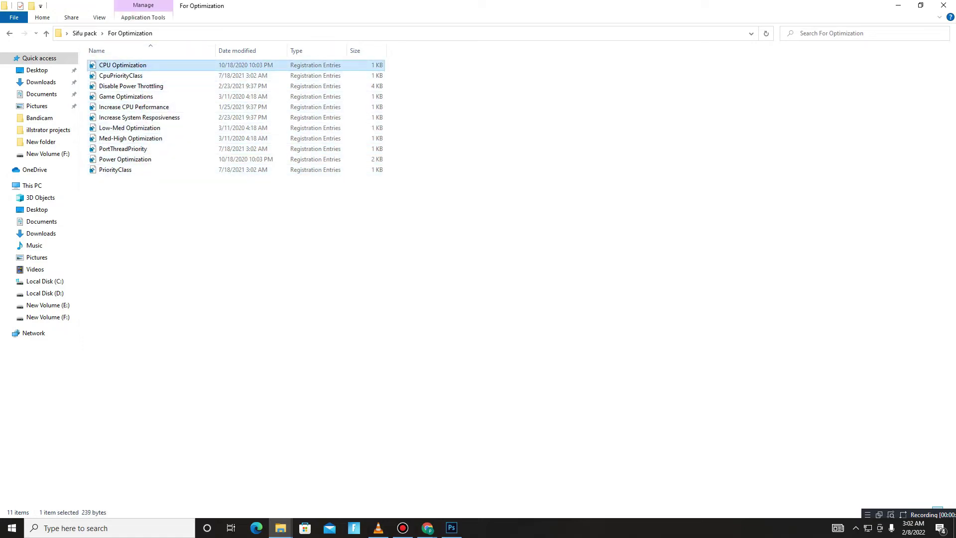
double_click(141, 64)
click(552, 279)
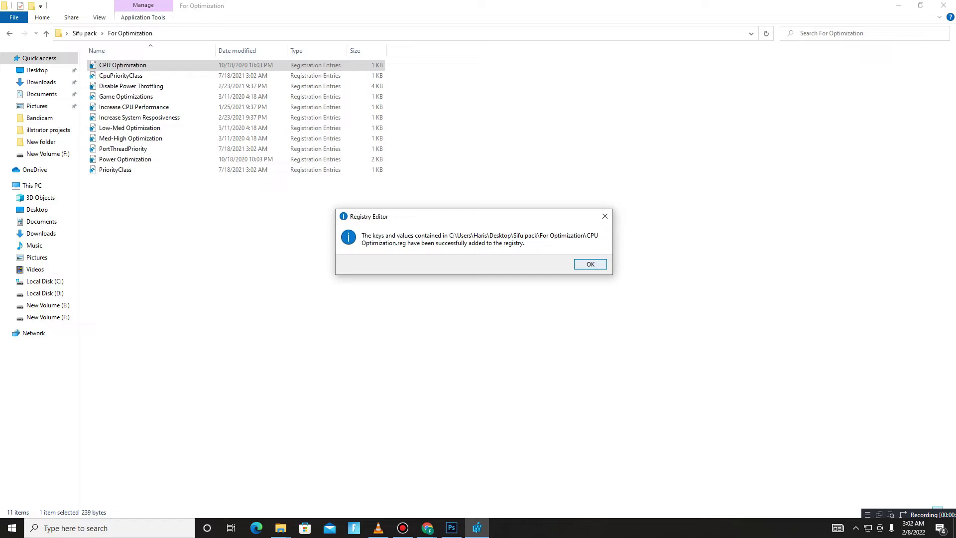
click(591, 264)
Add the CpuPriorityClass and Disable Power Throttling entries to the registry.
double_click(141, 76)
click(553, 278)
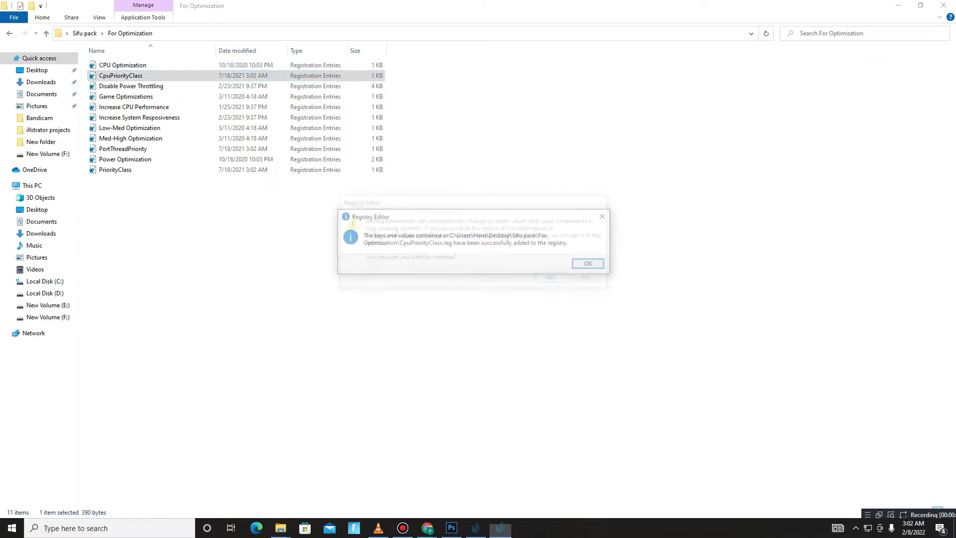
click(588, 264)
double_click(141, 86)
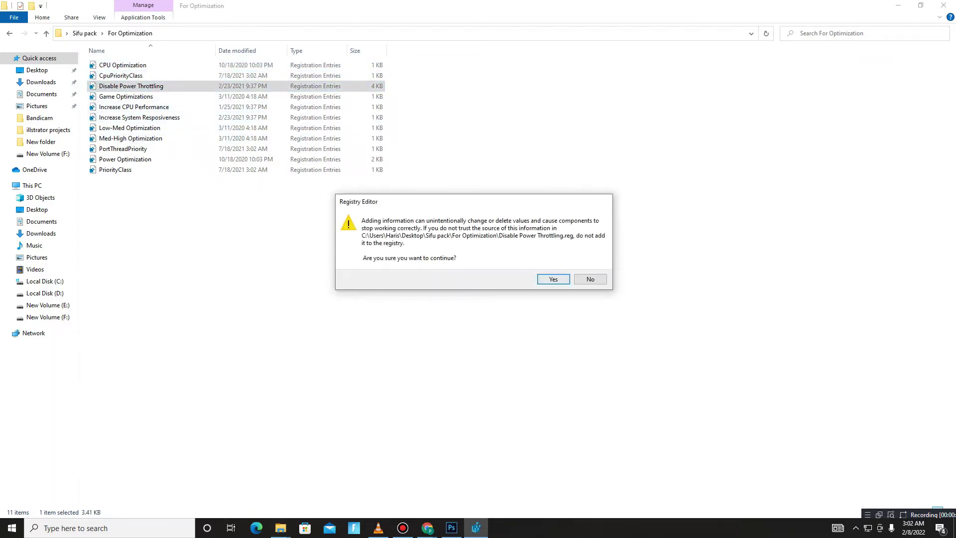
click(553, 279)
click(588, 263)
Add the Game Optimizations and Increase CPU Performance entries to the registry.
double_click(141, 97)
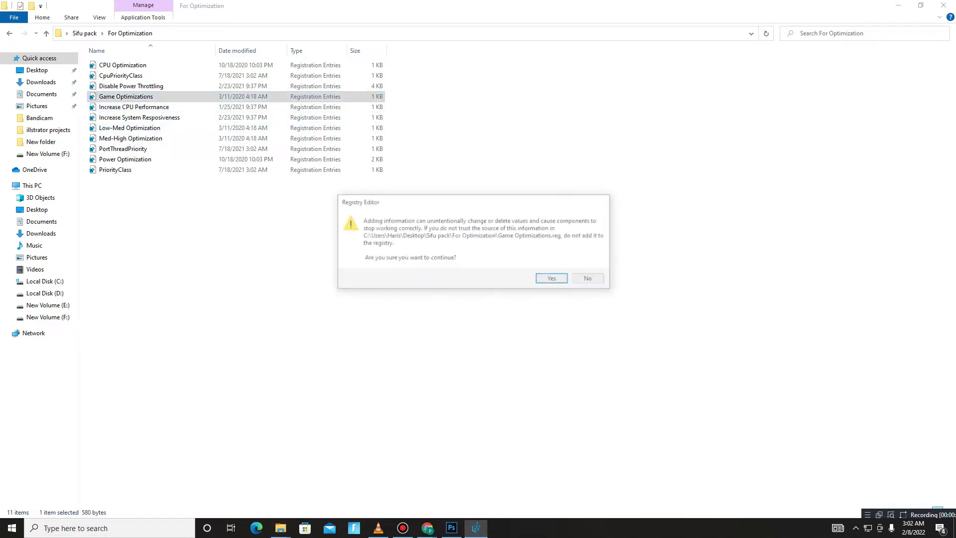
key(Return)
key(Return)
click(134, 107)
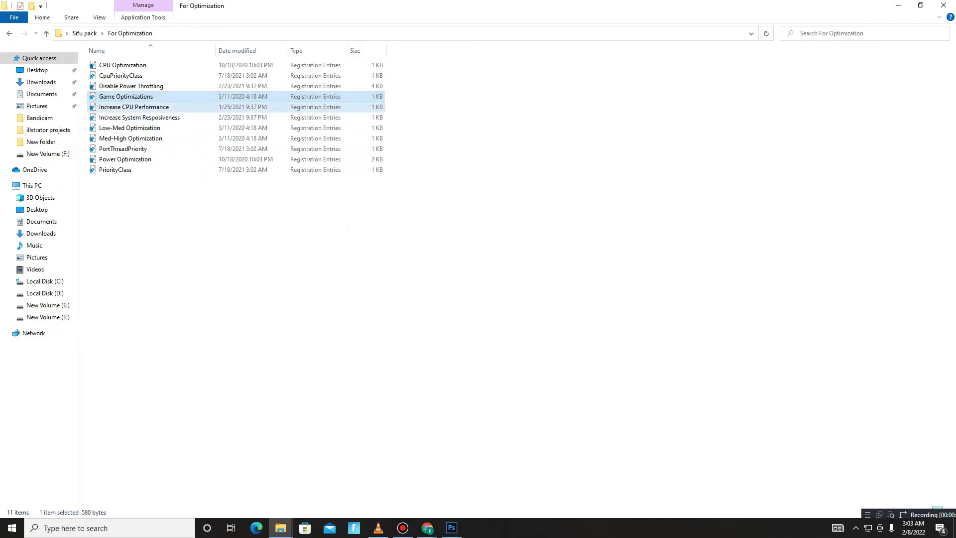
key(Return)
key(Return)
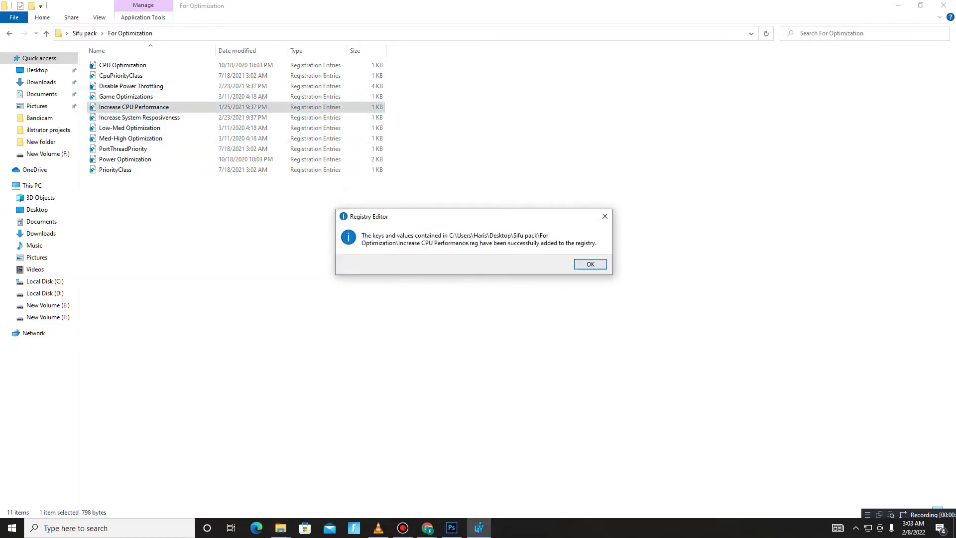
click(590, 264)
Add the Increase System Resposiveness and Low-Med Optimization entries to the registry.
double_click(140, 117)
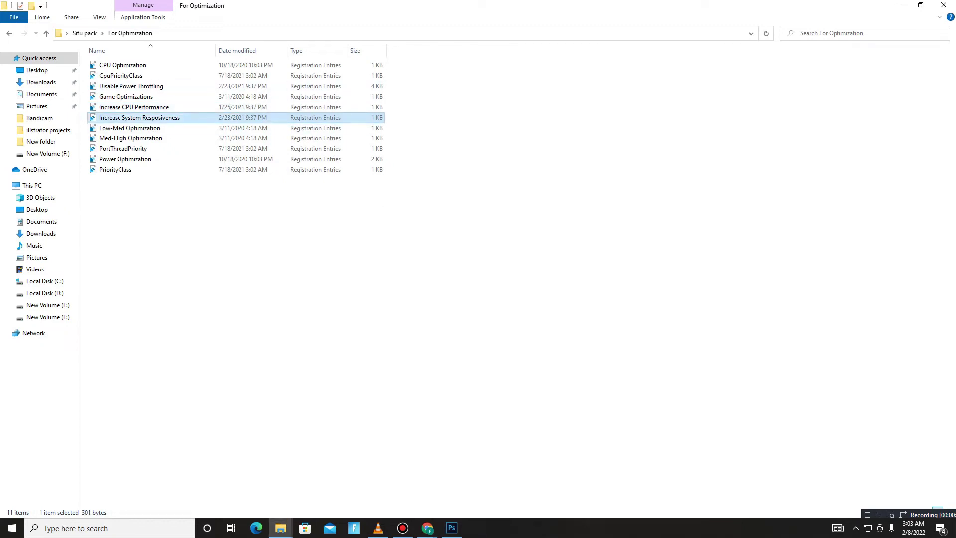
click(553, 279)
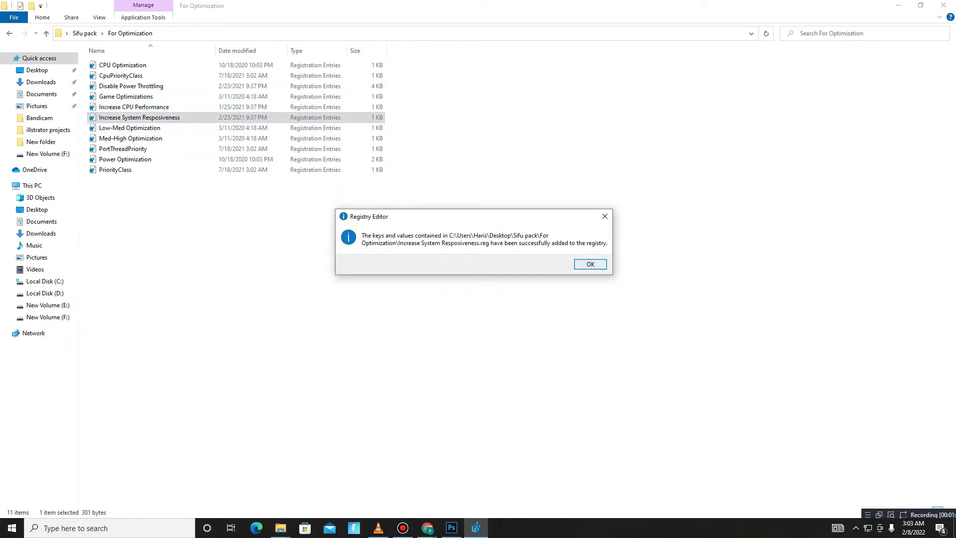
click(591, 264)
double_click(135, 127)
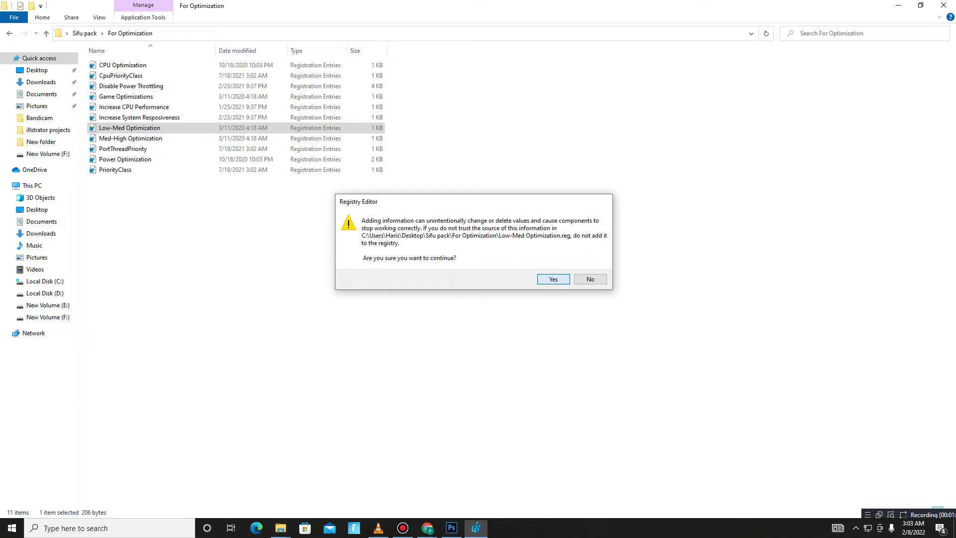
key(Return)
key(Return)
Add the Med-High Optimization and PortThreadPriority entries to the registry.
double_click(130, 138)
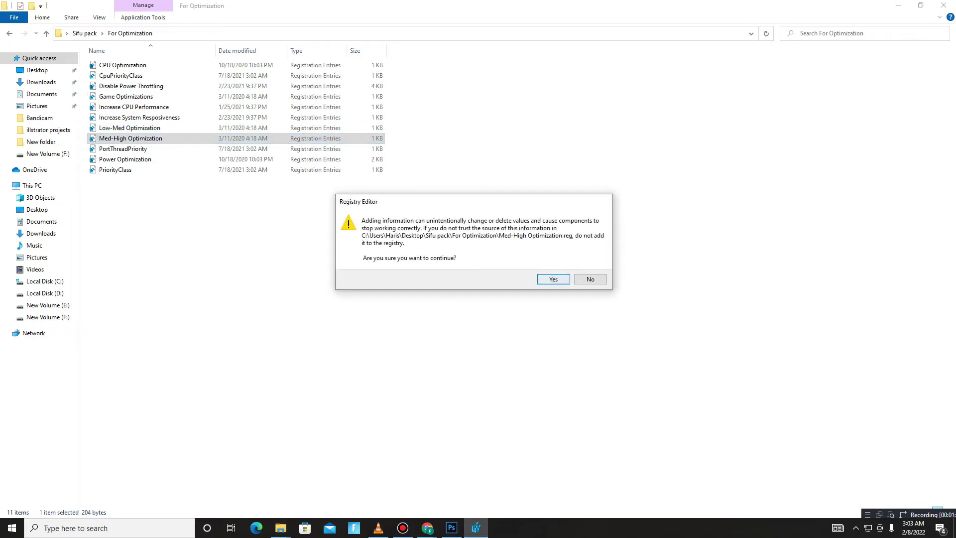
key(Return)
key(Return)
double_click(130, 149)
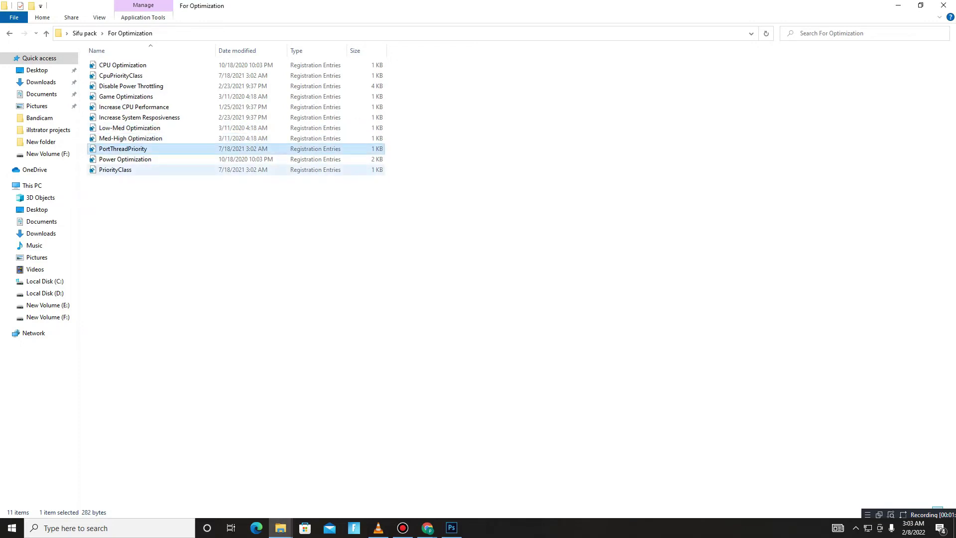
click(553, 279)
key(Return)
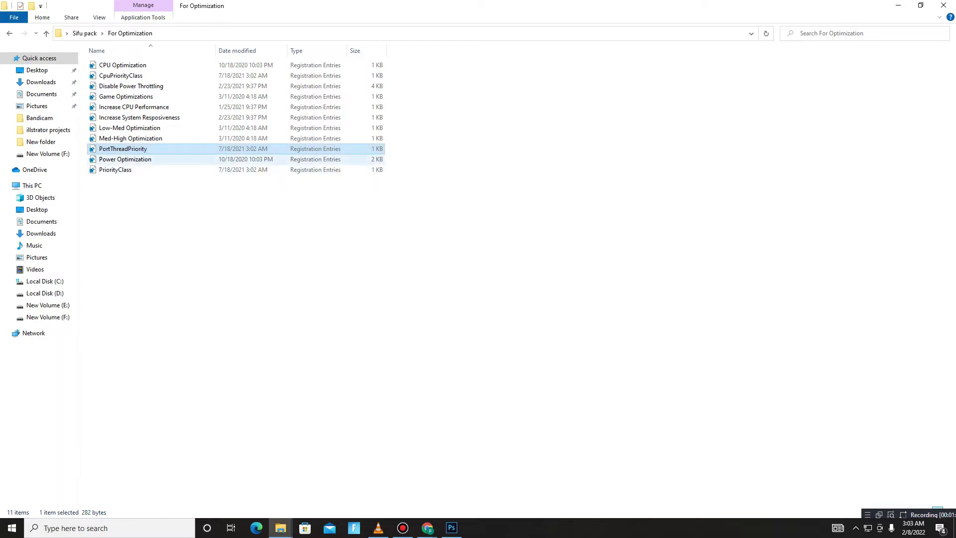
Add the Power Optimization and PriorityClass entries to the registry.
double_click(125, 159)
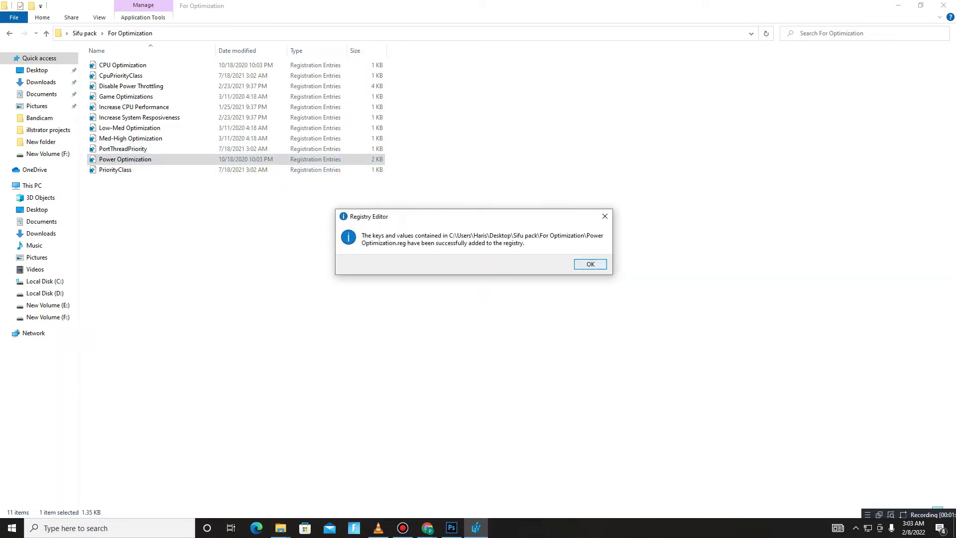
click(590, 264)
double_click(119, 169)
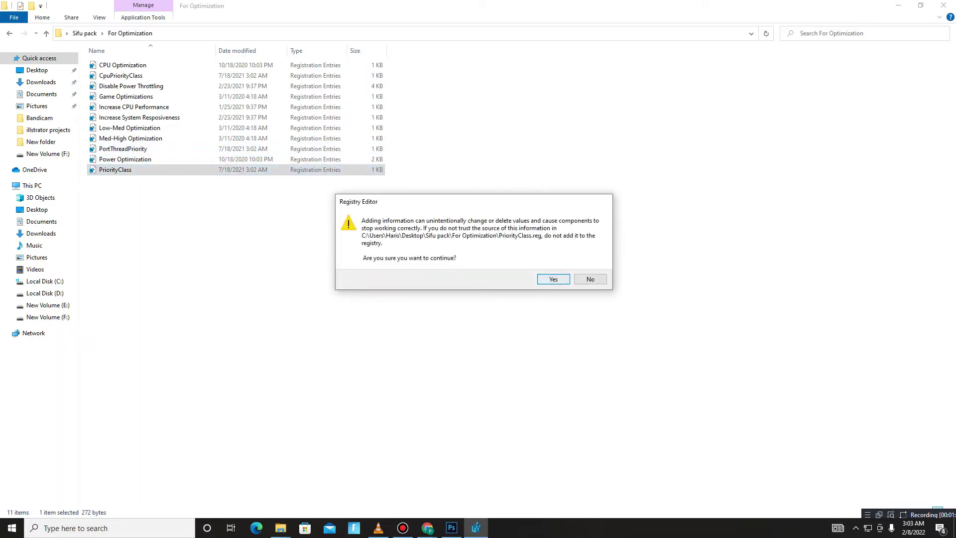
key(Return)
key(Return)
key(ctrl+a)
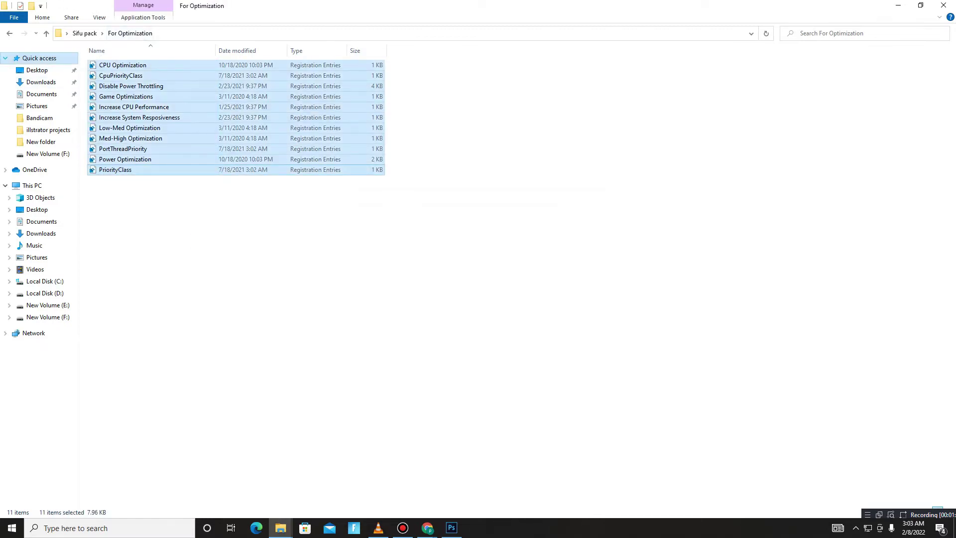
View the recommended AMD graphics settings images in the AMD Settings folder of the Sifu pack's GPU Settings.
click(9, 33)
click(301, 92)
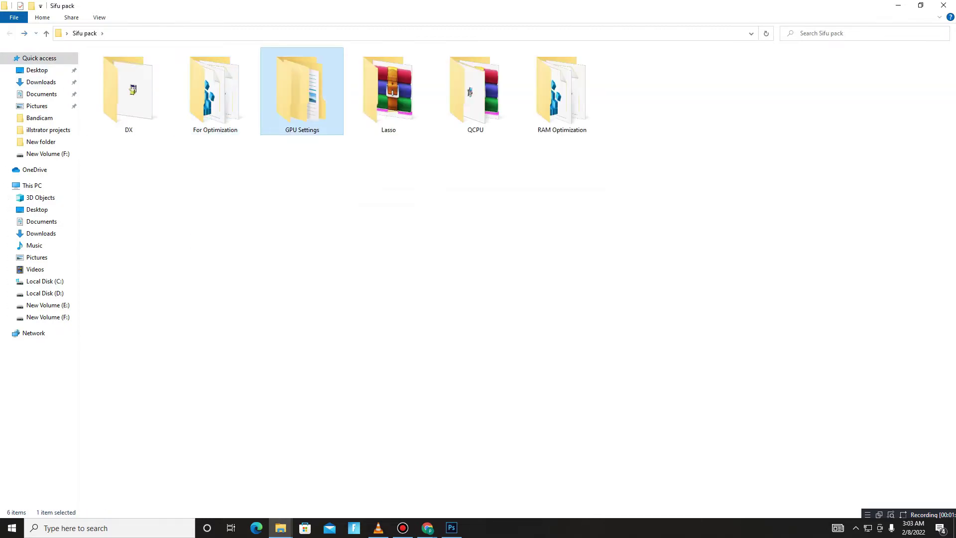
key(Return)
key(ctrl+a)
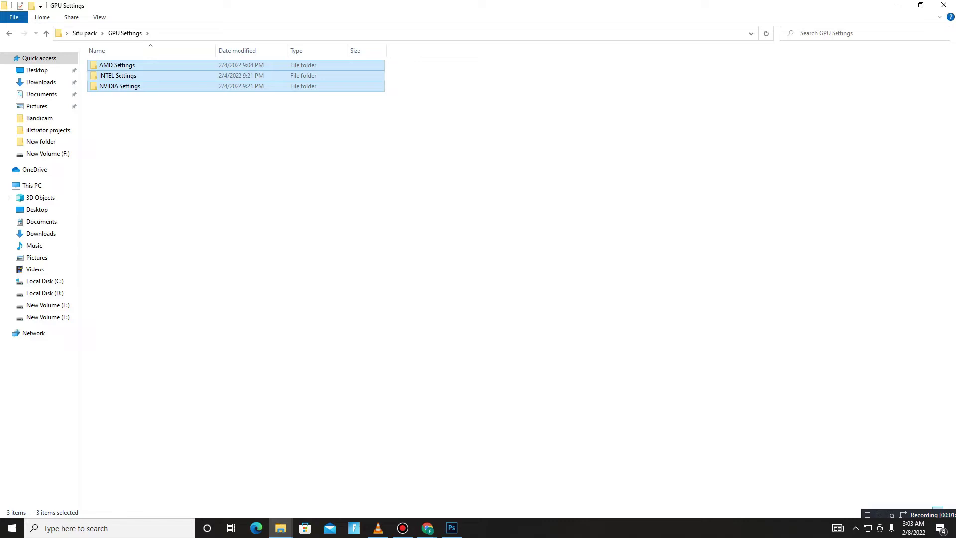
key(Home)
key(Return)
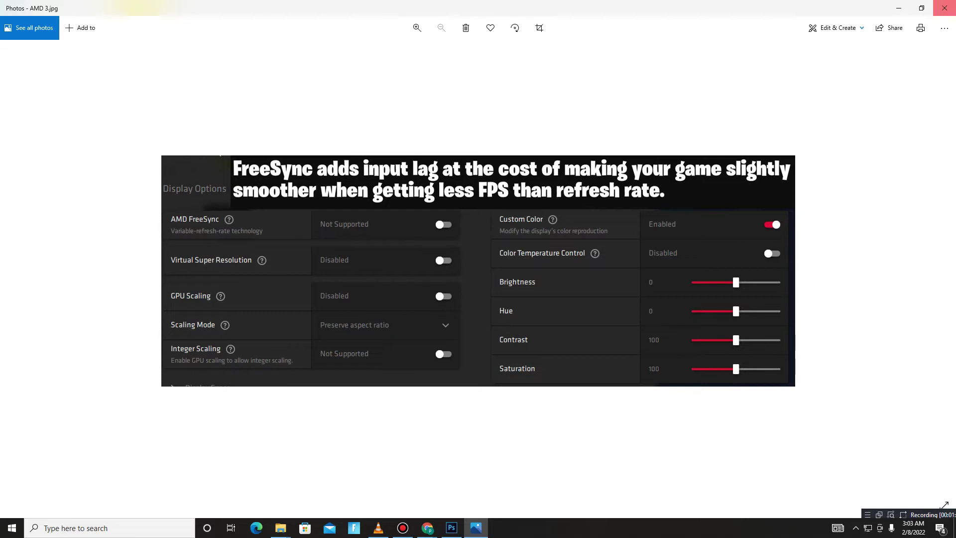
key(BackSpace)
View the Intel Graphics Command Center image in the INTEL Settings folder and close it.
key(Down)
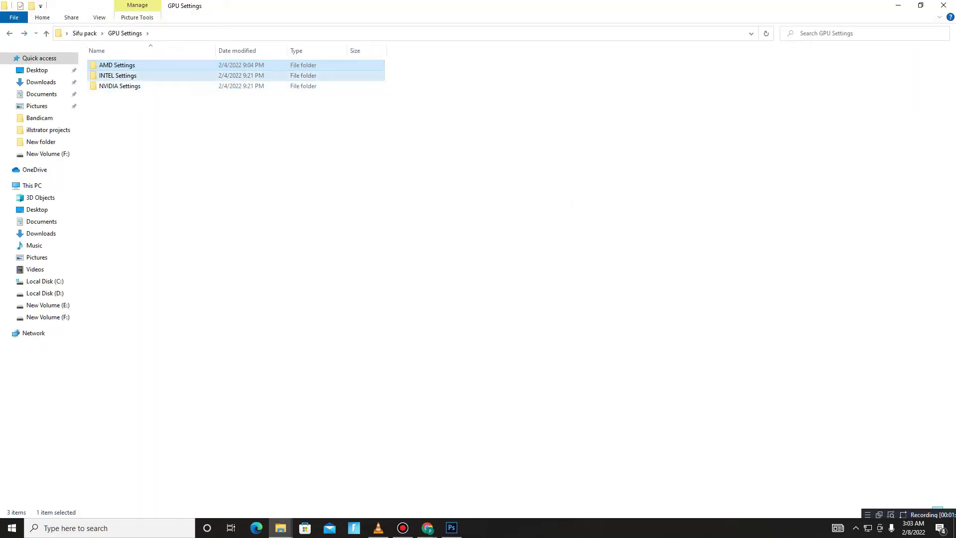
key(Return)
double_click(113, 84)
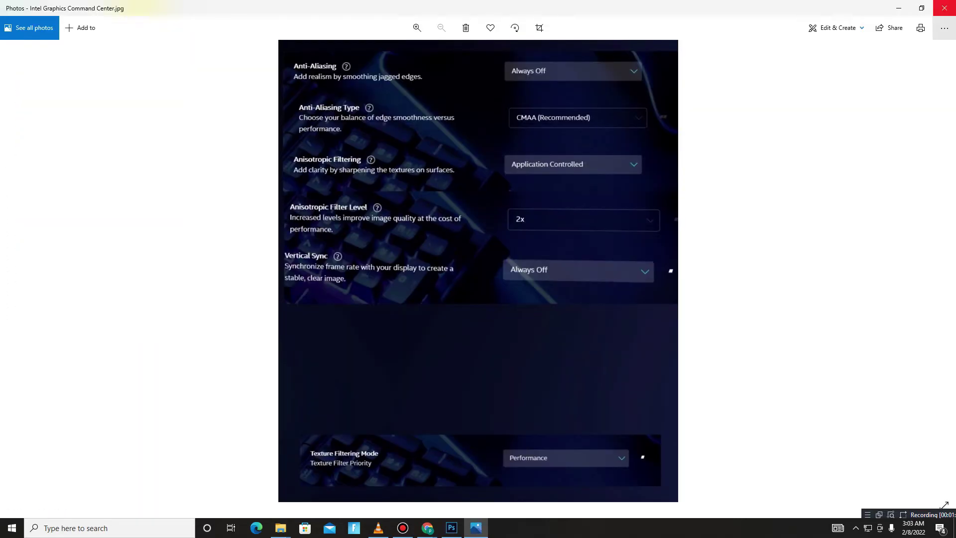
click(943, 6)
key(BackSpace)
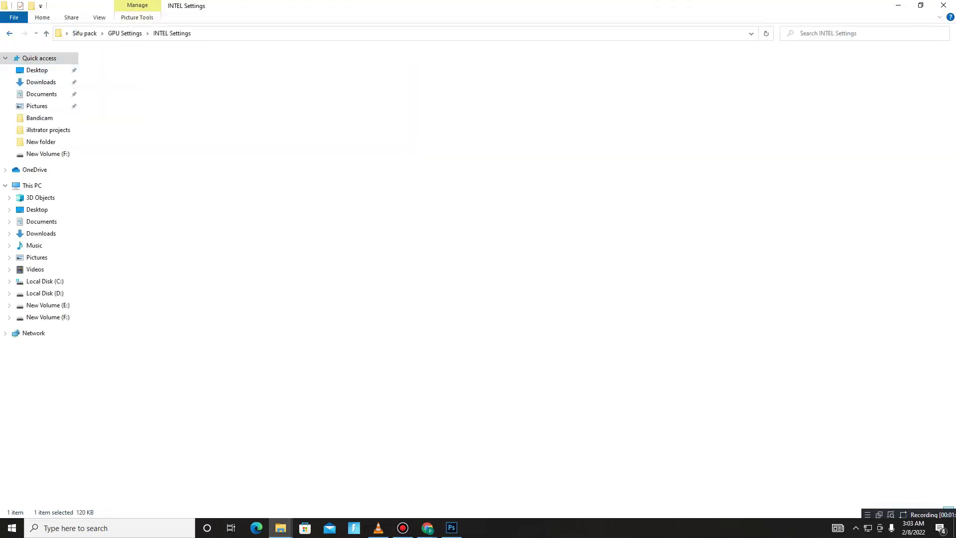
Run the Unhide SILK Smoothness (PC Only) registry file from the NVIDIA Settings folder and return to the Sifu pack folder.
key(Down)
key(Return)
key(Down)
key(Return)
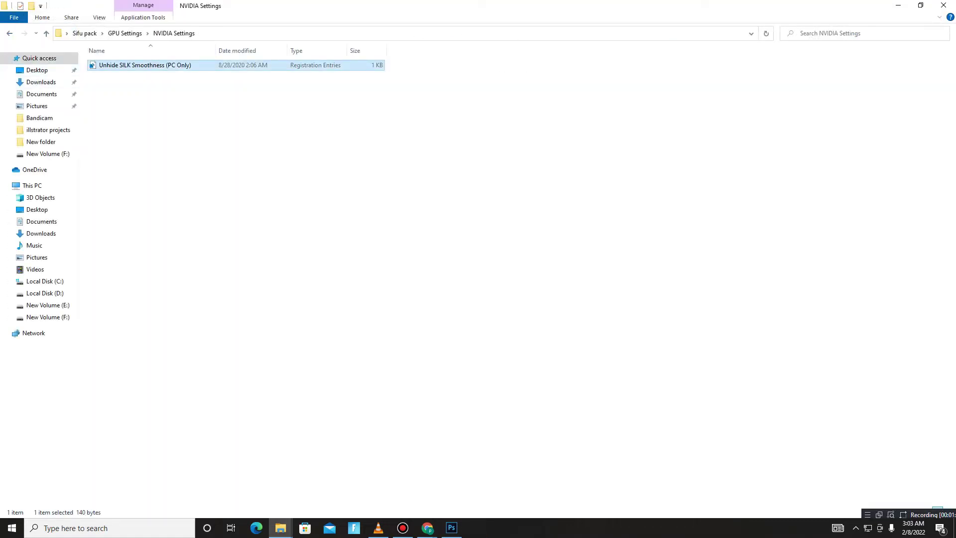
key(Return)
key(Return)
key(BackSpace)
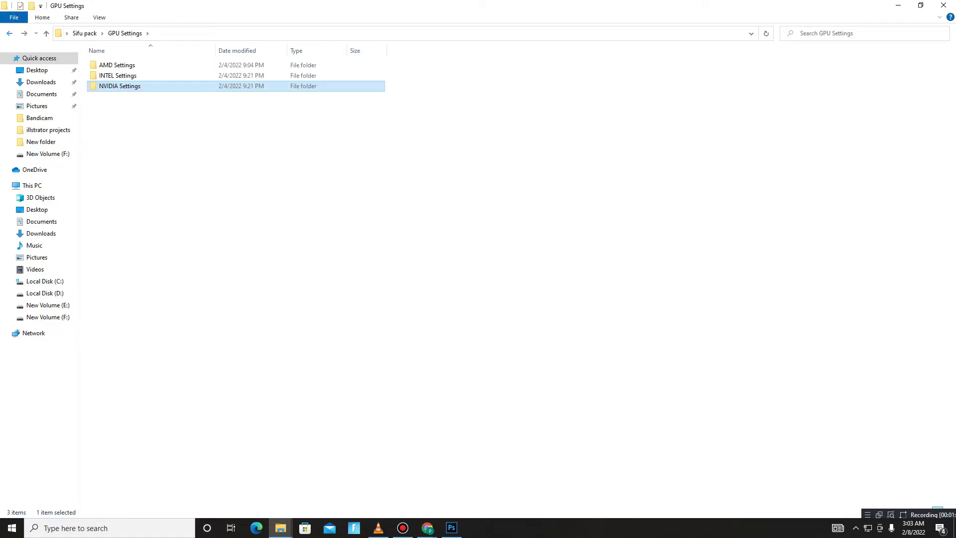
key(BackSpace)
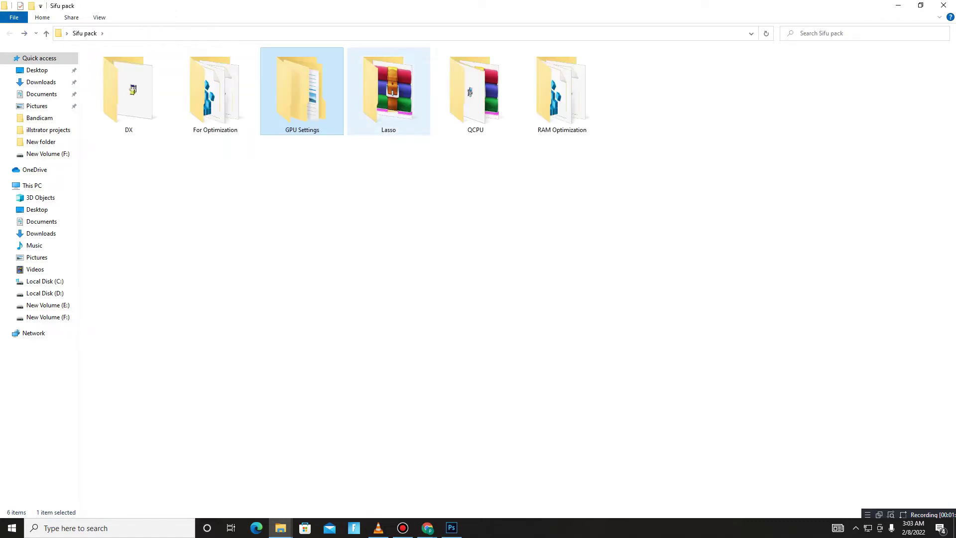
Browse the Lasso folder down to the Process Lasso Setup folder and select both the 32-bit and 64-bit installers.
double_click(388, 90)
right_click(160, 78)
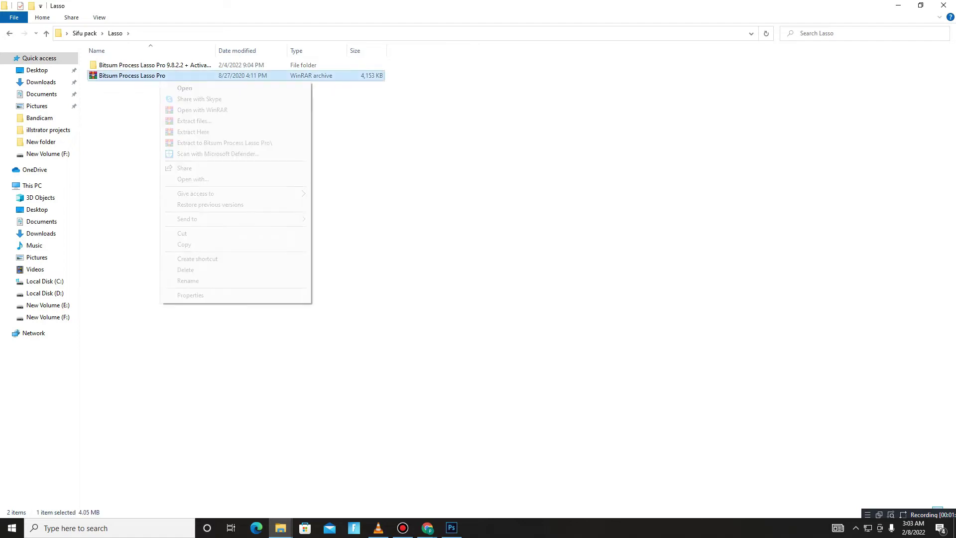
click(348, 131)
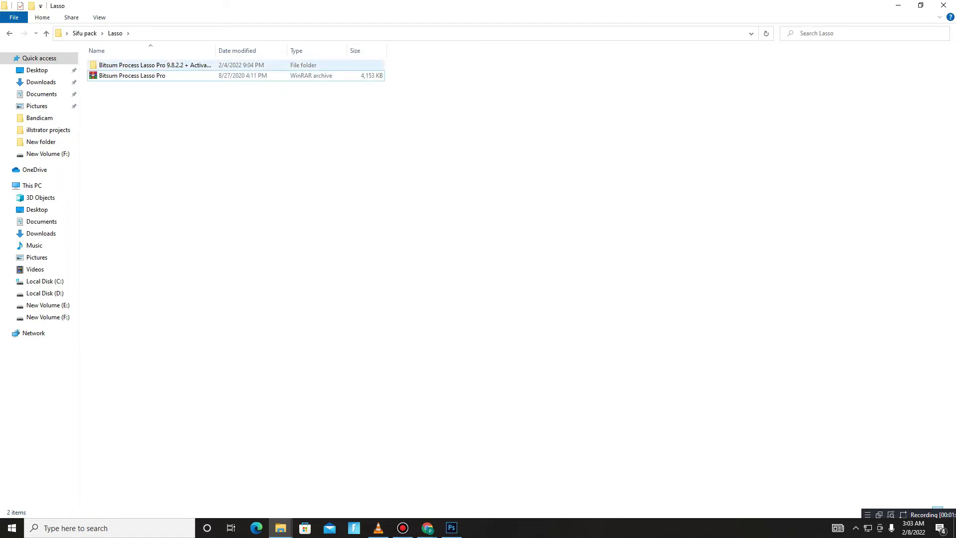
click(155, 65)
key(Return)
key(Return)
key(Return)
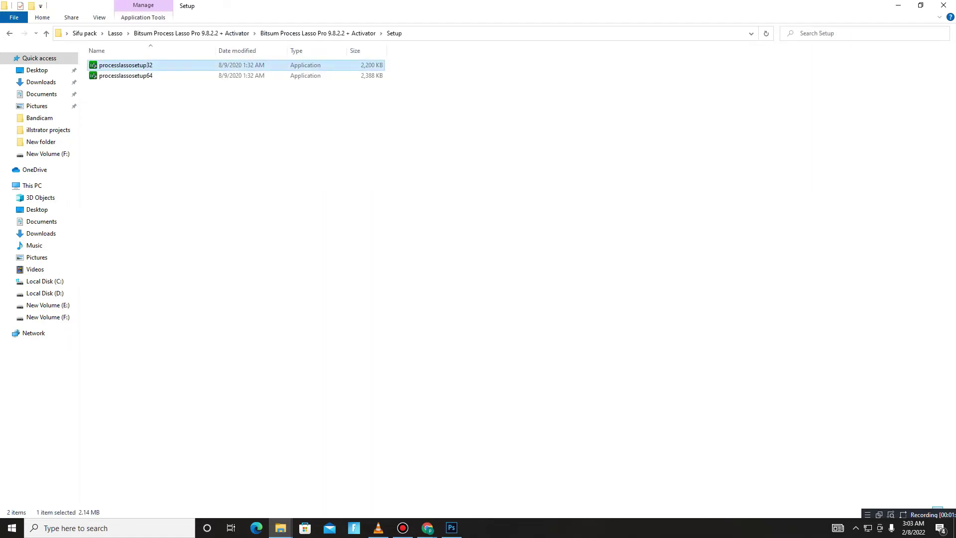
click(138, 125)
key(ctrl+a)
Search Windows for Process Lasso and launch the installed program.
key(super)
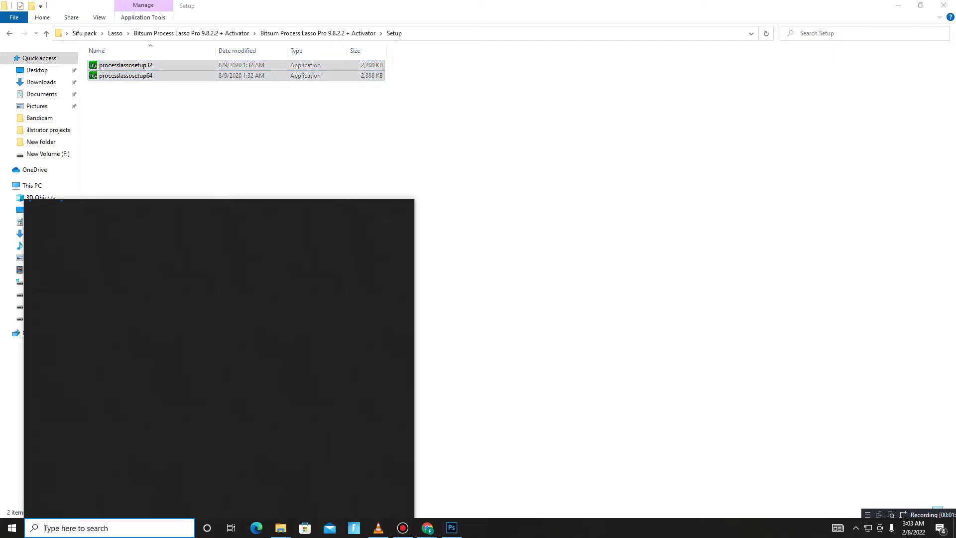
text(dxdi)
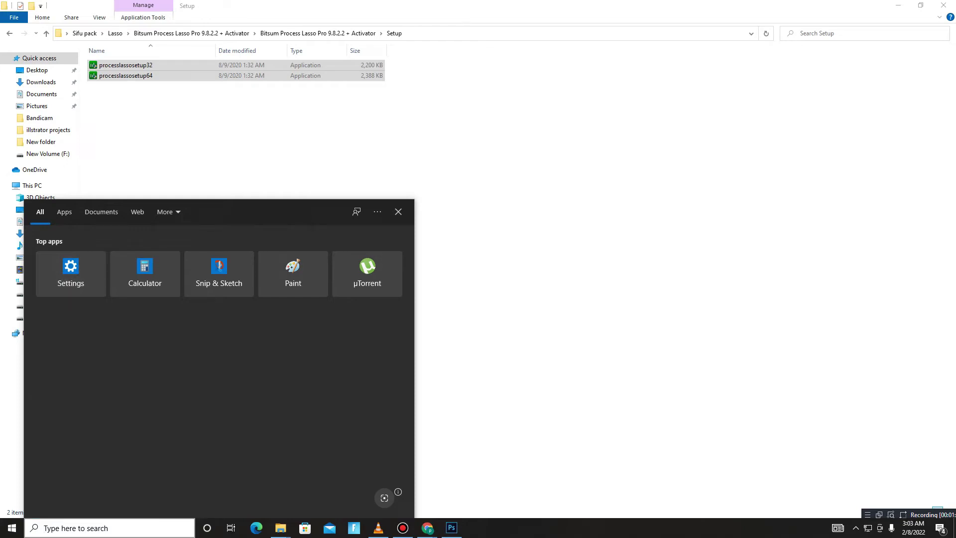
text(lass)
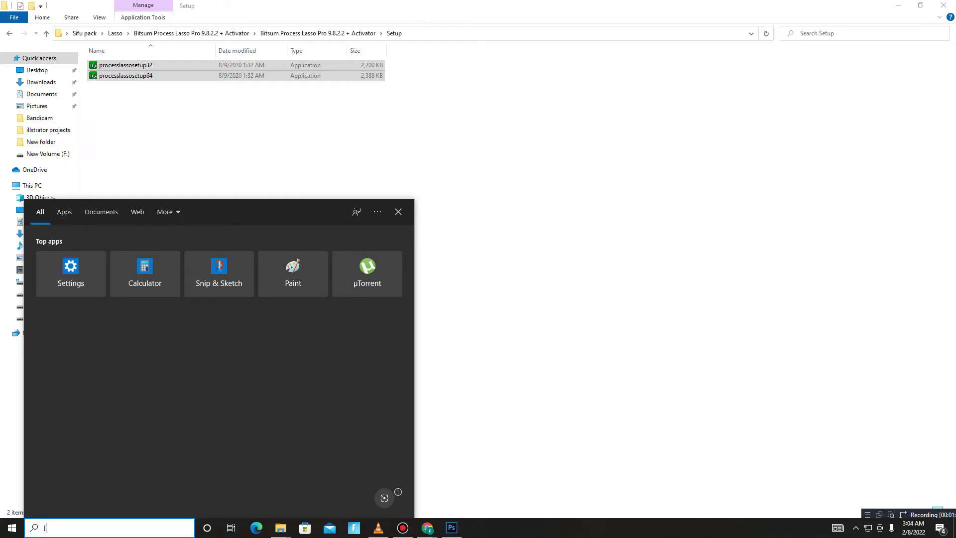
key(Return)
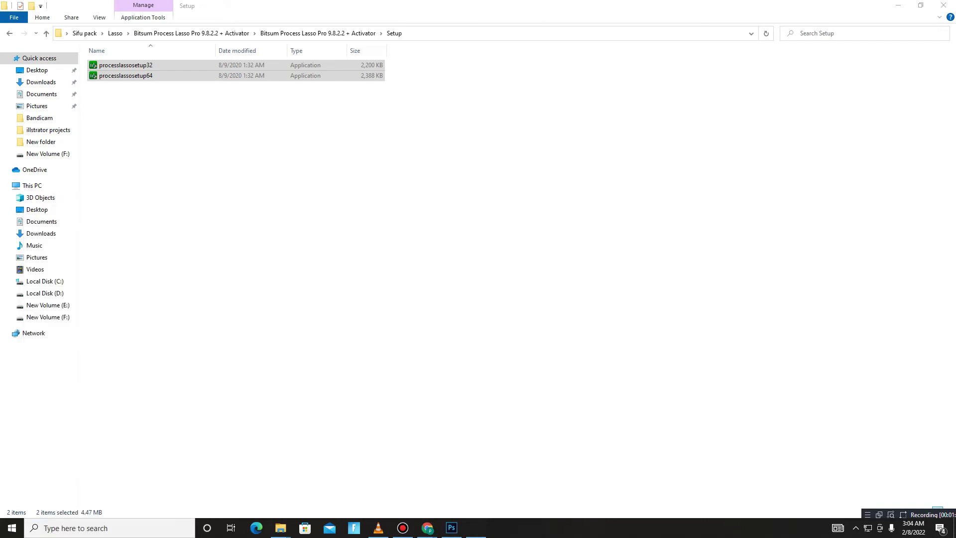
drag(302, 88, 351, 86)
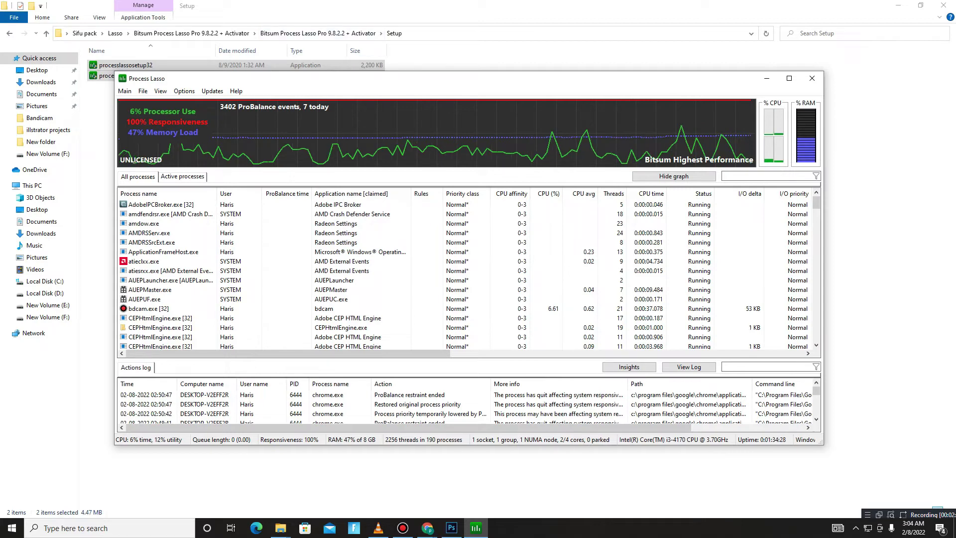
Review the active power profile choices in Process Lasso and close its window.
click(125, 90)
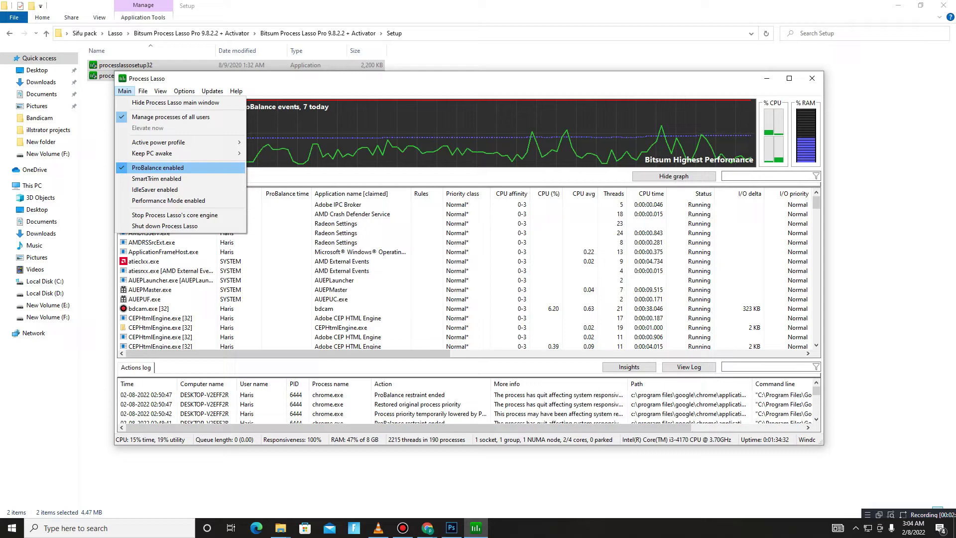
mouse_move(159, 142)
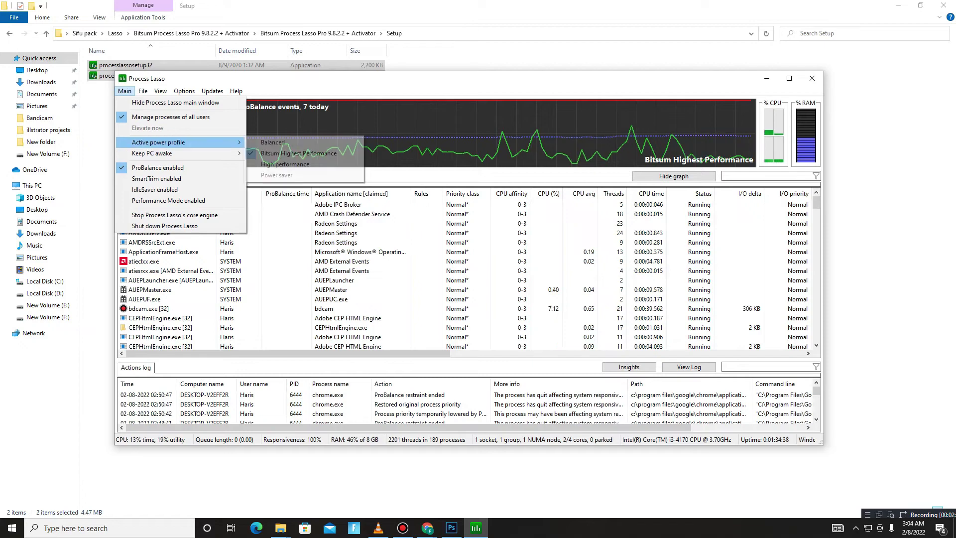
click(124, 91)
click(811, 78)
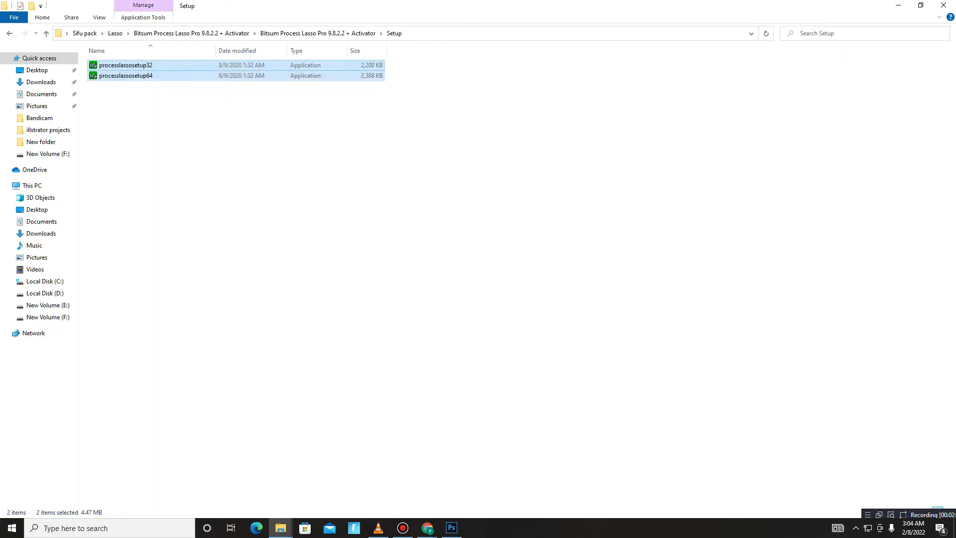
Return to the Sifu pack folder and look at the QuickCpuSetup-3.0.1.0 archive and its extraction options in QCPU.
key(alt+Up)
key(alt+Up)
key(alt+Up)
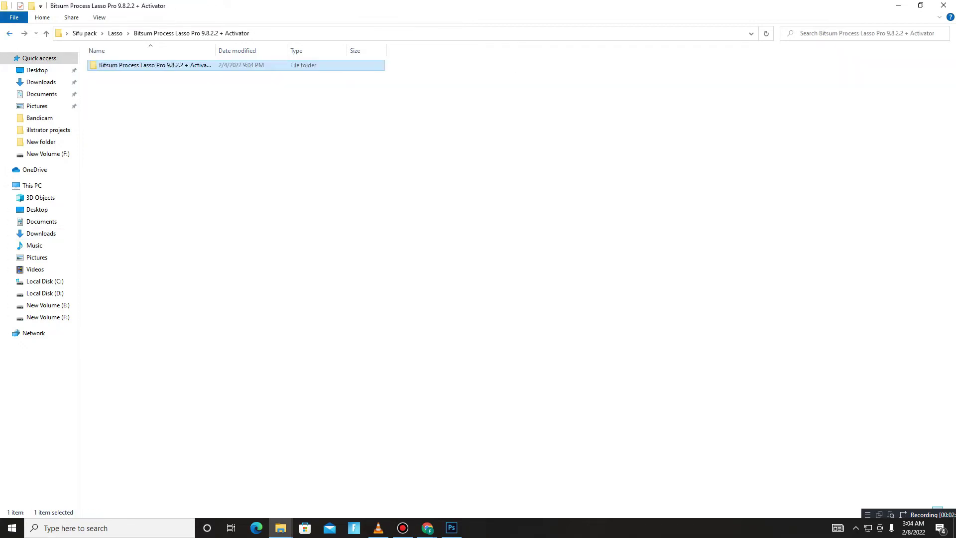
key(alt+Up)
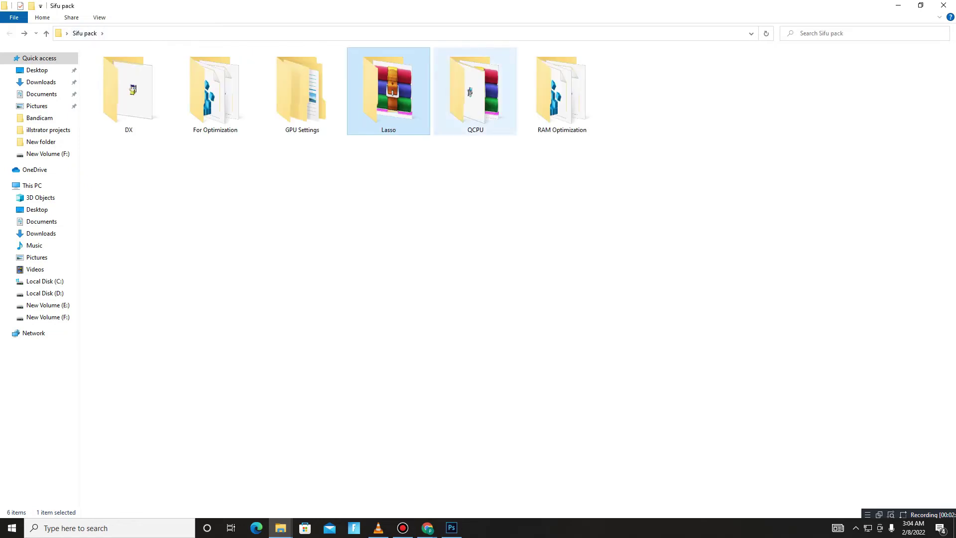
click(469, 92)
double_click(469, 92)
click(136, 75)
right_click(137, 76)
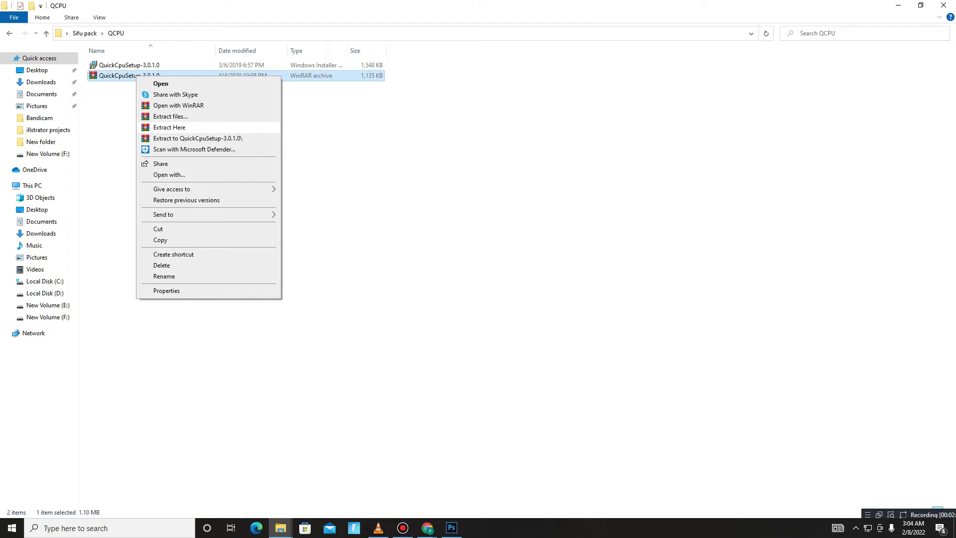
click(111, 119)
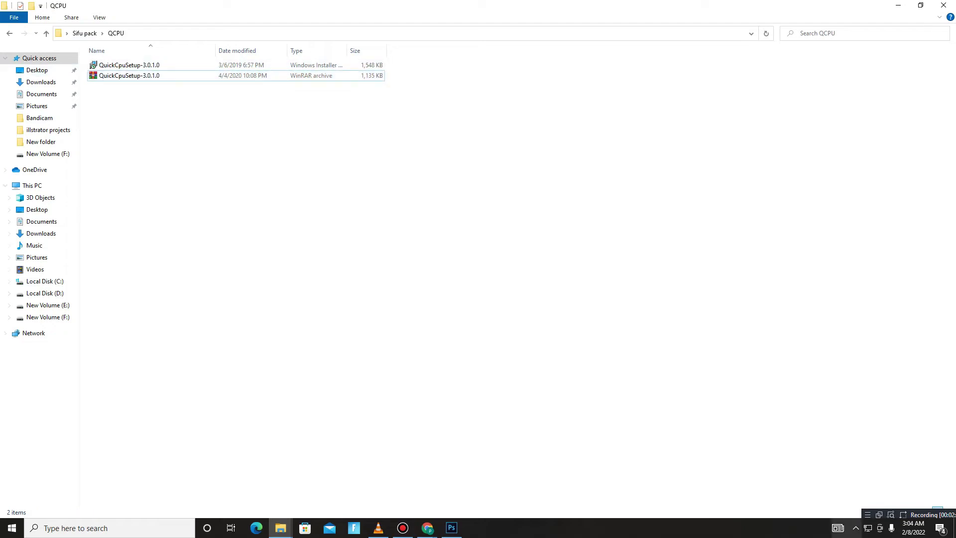
Show the desktop, launch QuickCPU and dismiss its update notice.
right_click(788, 528)
click(821, 467)
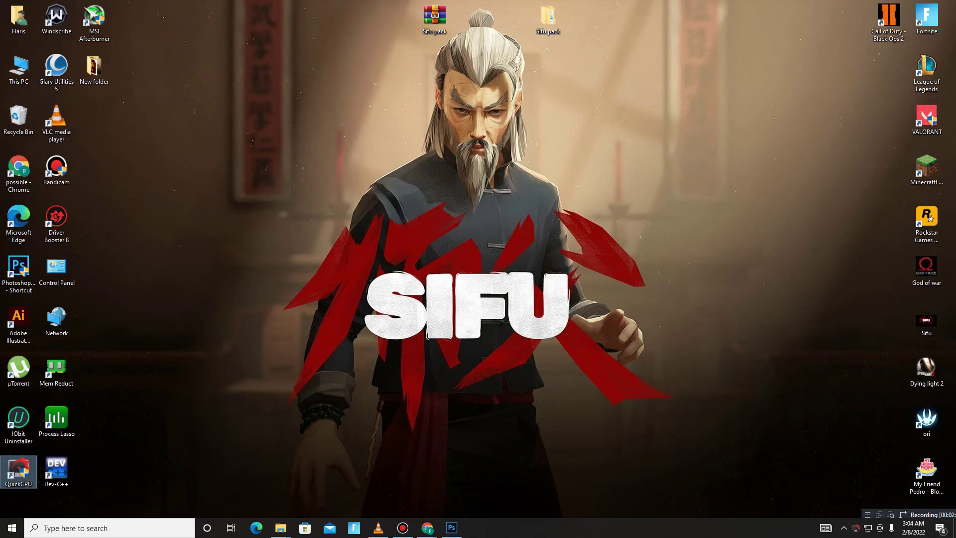
double_click(19, 471)
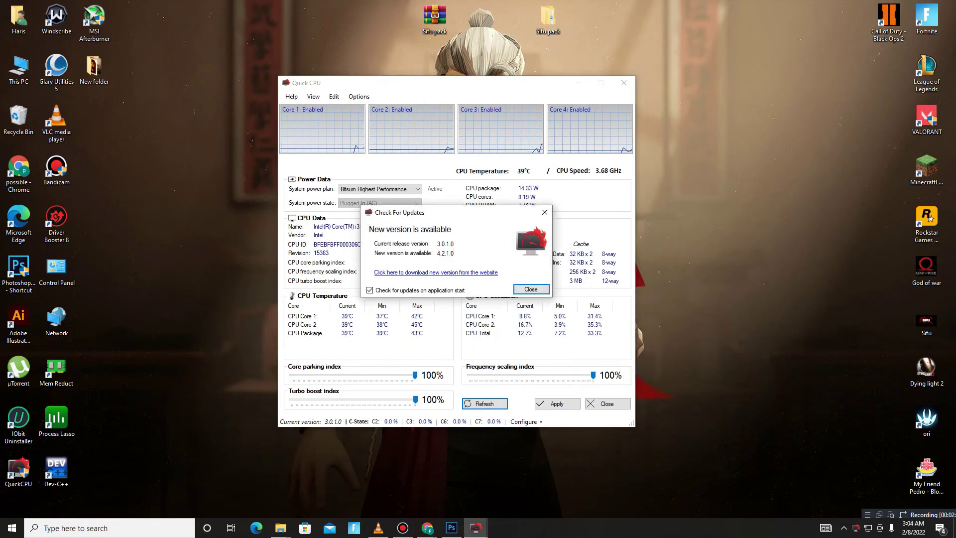
click(545, 213)
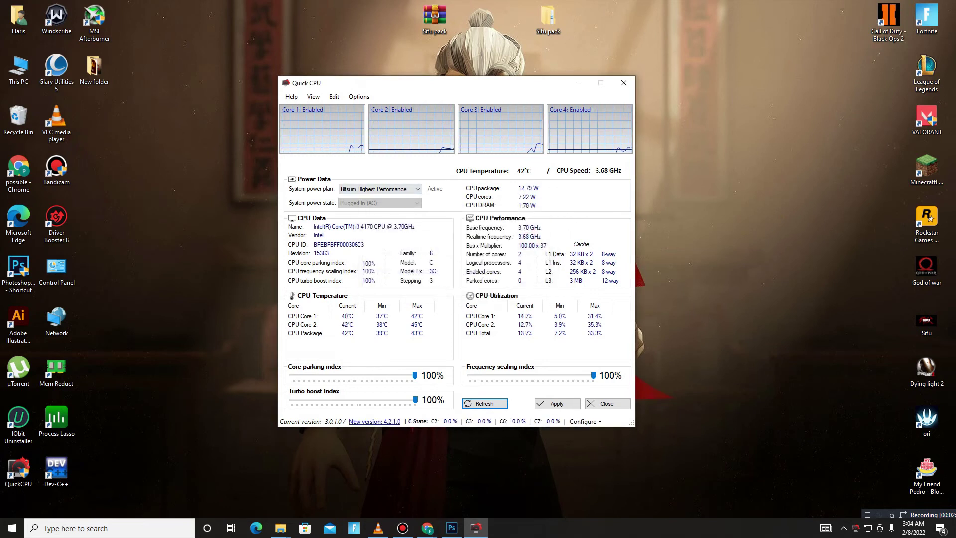
Choose the High performance system power plan in Quick CPU and apply the settings.
click(381, 189)
click(381, 211)
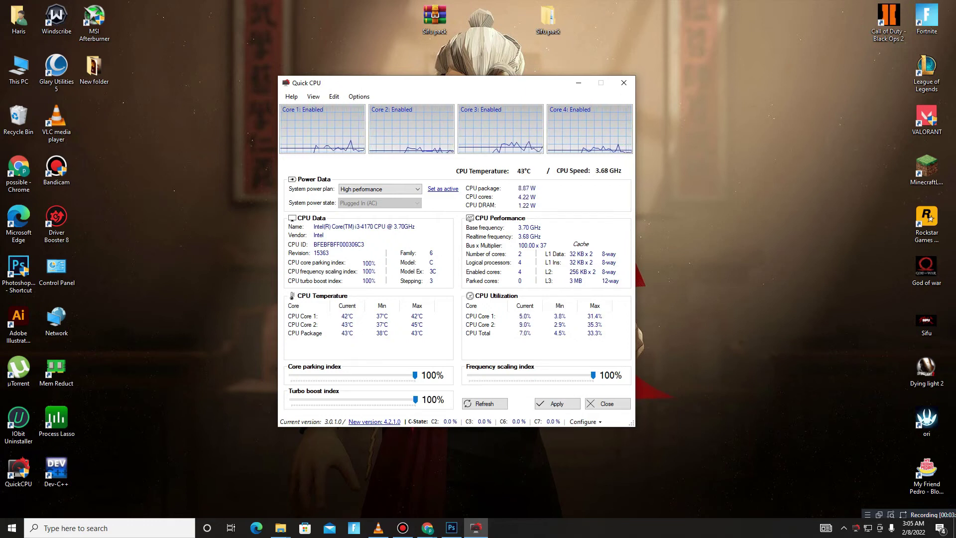
click(556, 403)
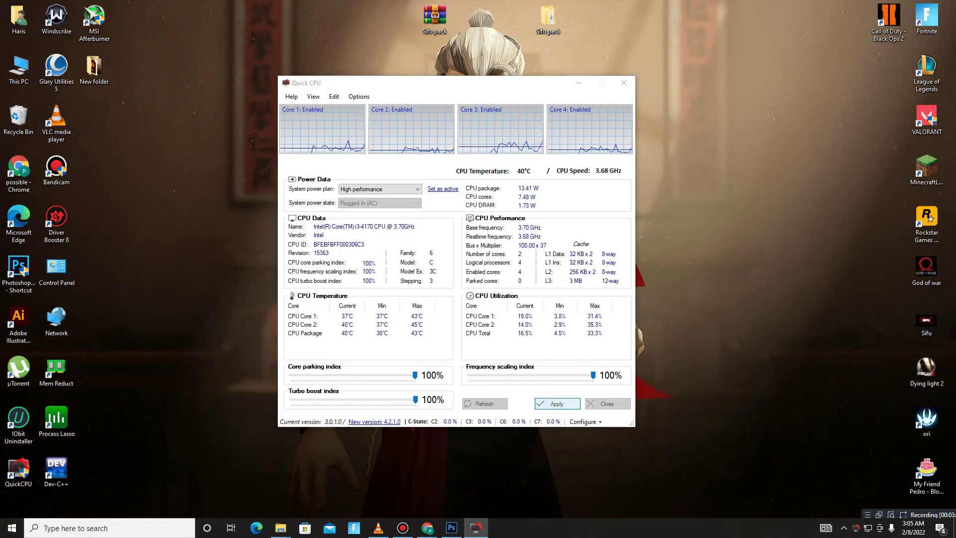
Close Quick CPU and open the RAM Optimization folder inside the Sifu pack folder.
click(506, 278)
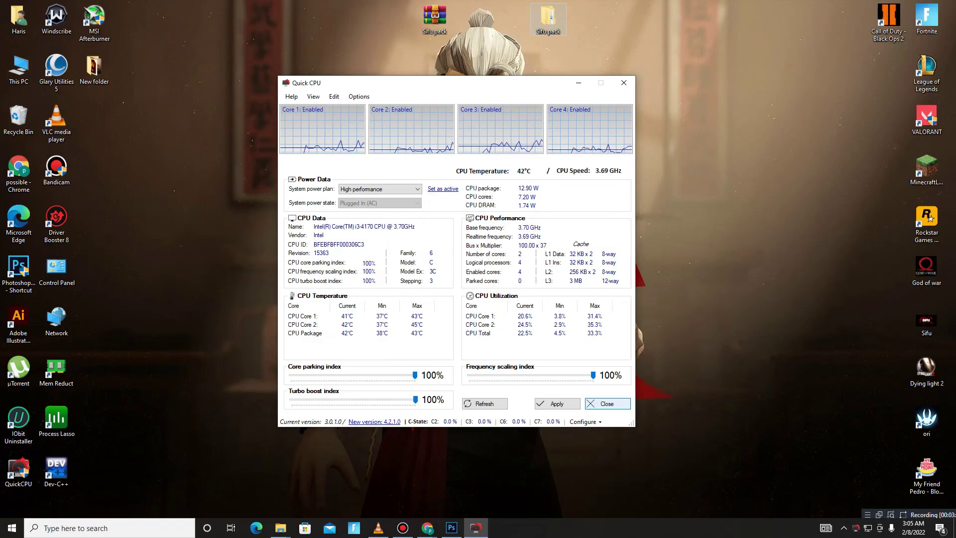
click(607, 403)
double_click(547, 19)
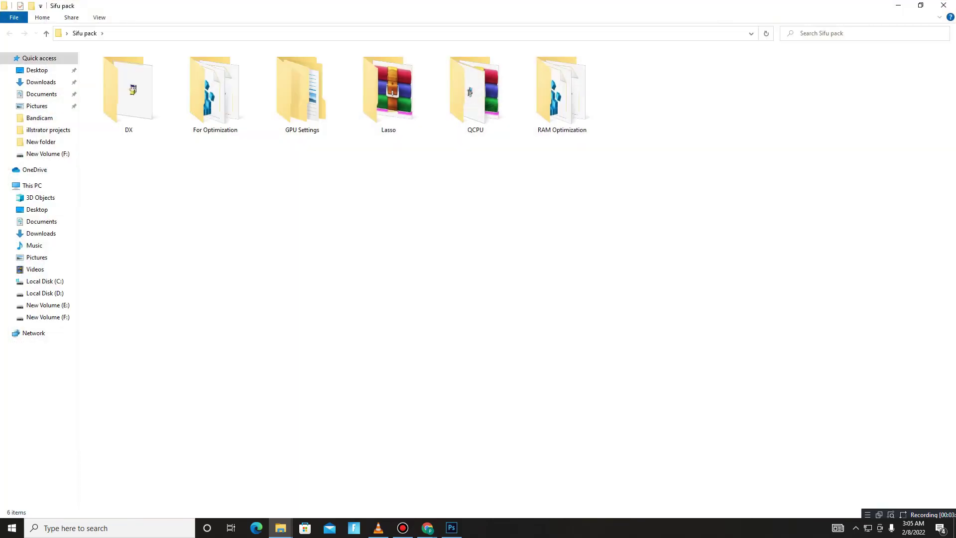
double_click(561, 90)
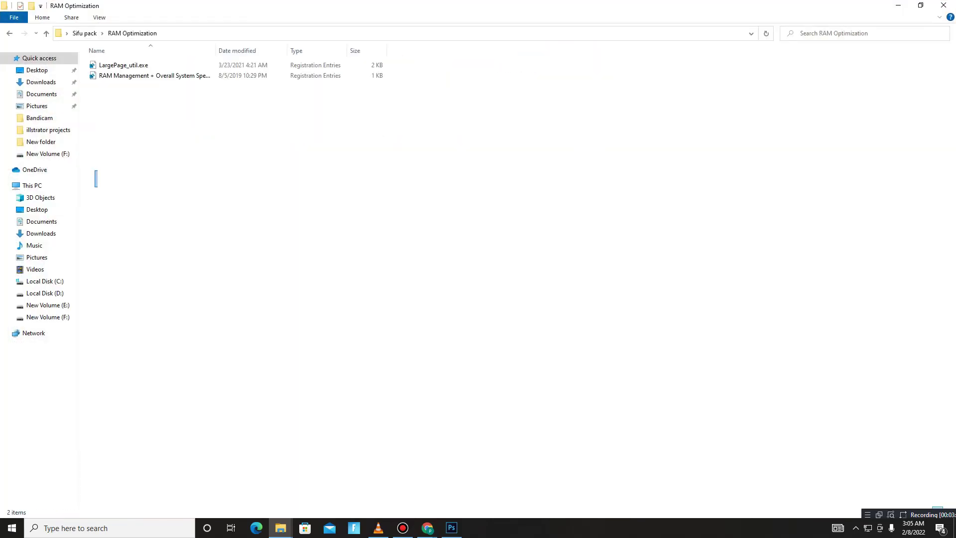
drag(97, 172, 206, 59)
Add the RAM Management + Overall System Speed file's entries to the registry.
double_click(149, 75)
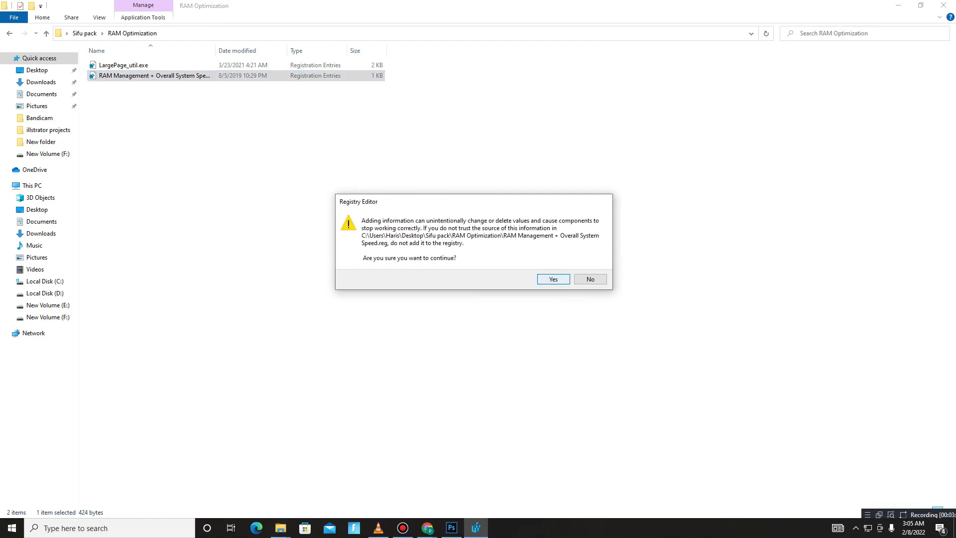
click(553, 279)
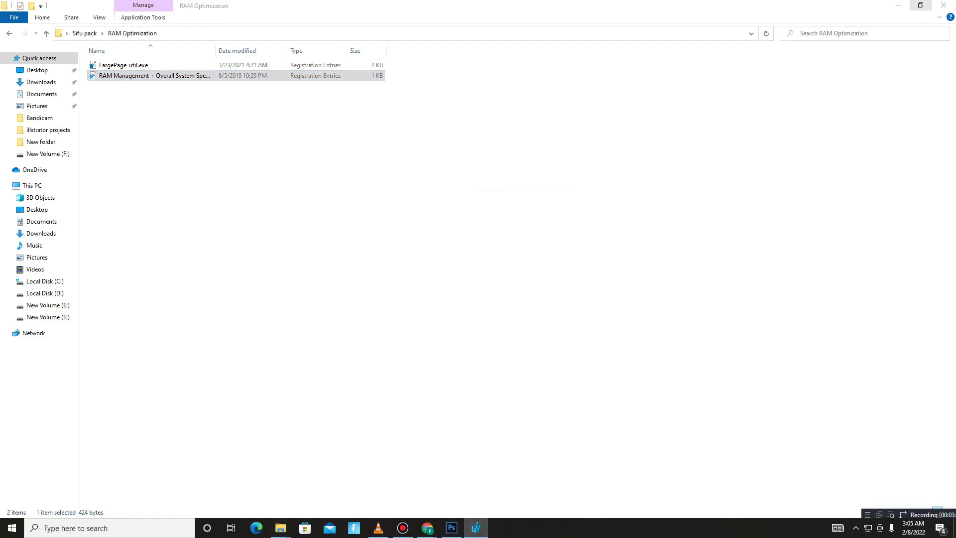
click(898, 6)
click(590, 264)
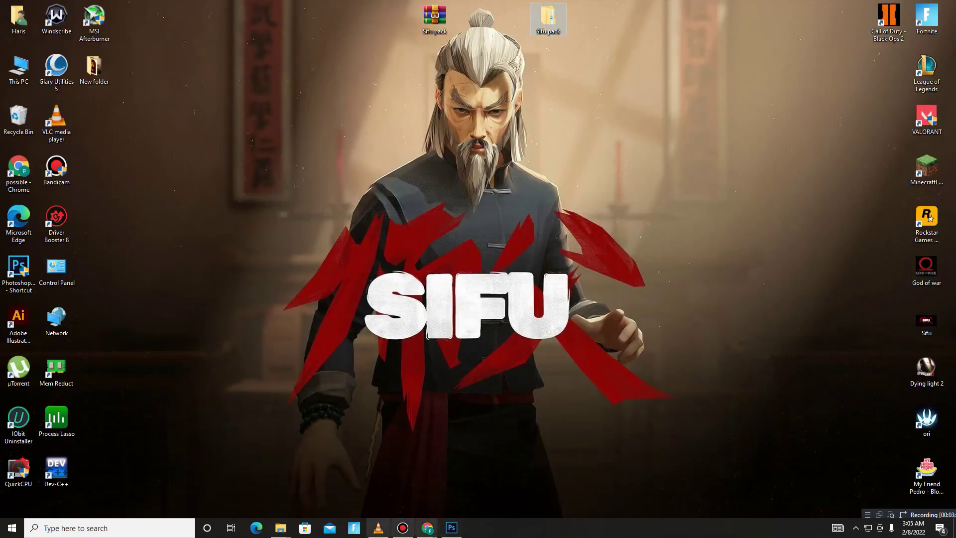
Add the LargePage_util.exe registration entries to the registry and close the Sifu pack folder.
click(280, 528)
click(387, 485)
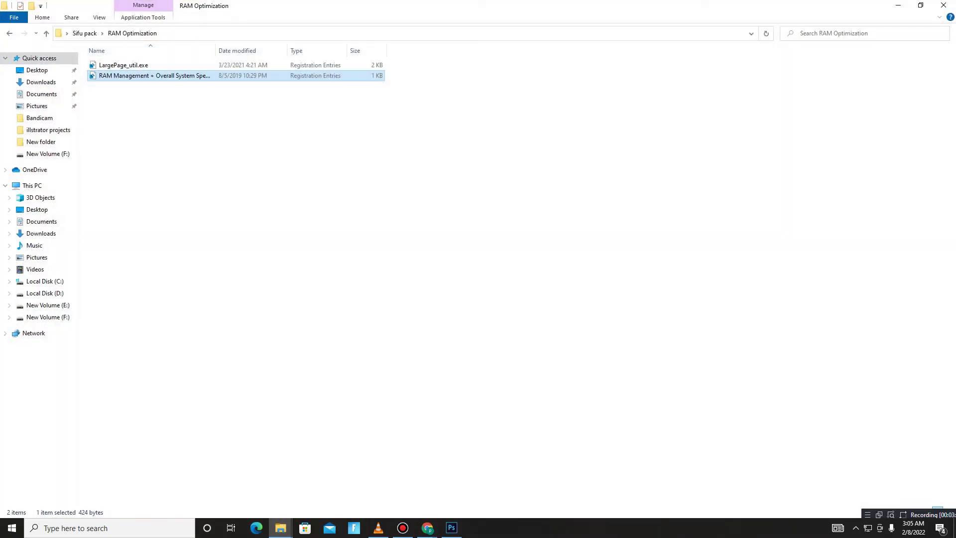
click(124, 65)
key(Return)
key(Return)
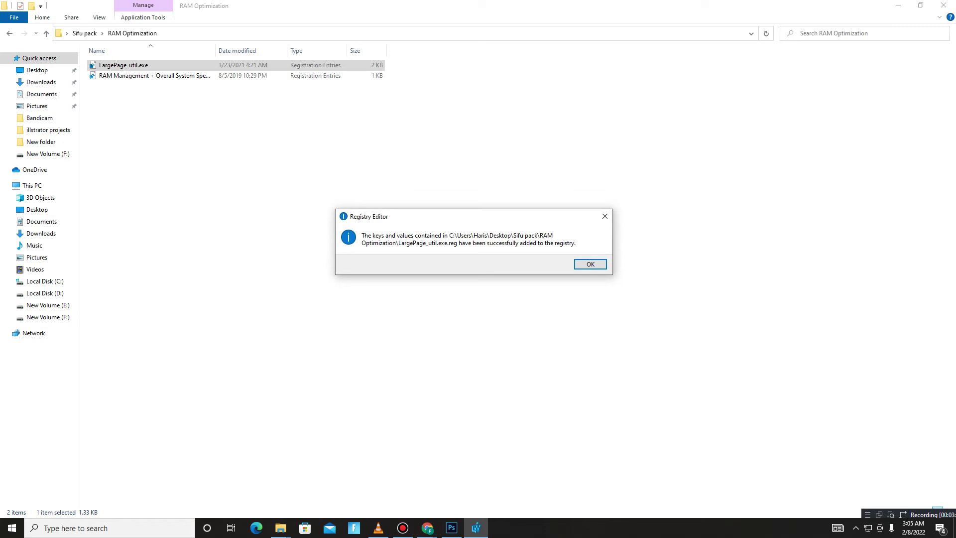
key(Return)
key(alt+Left)
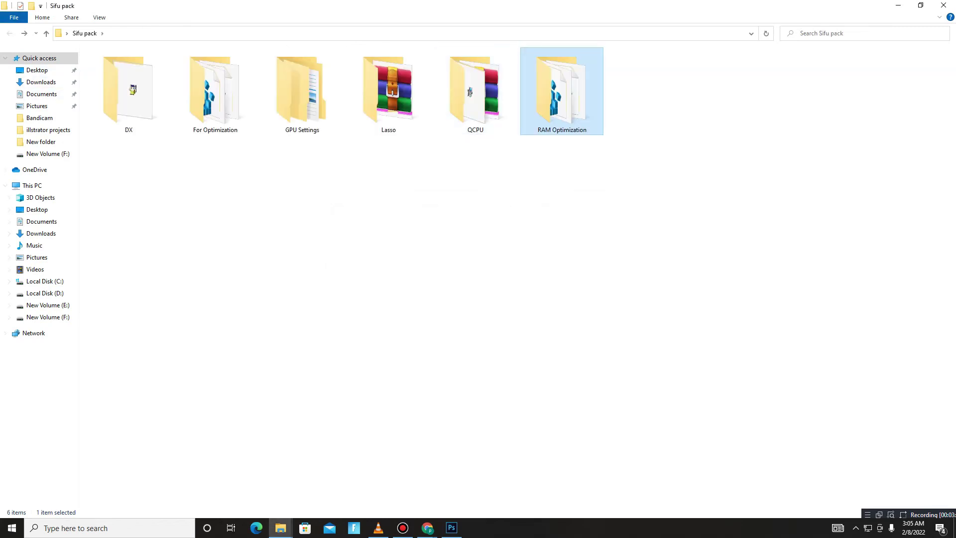
drag(657, 205, 147, 44)
click(943, 5)
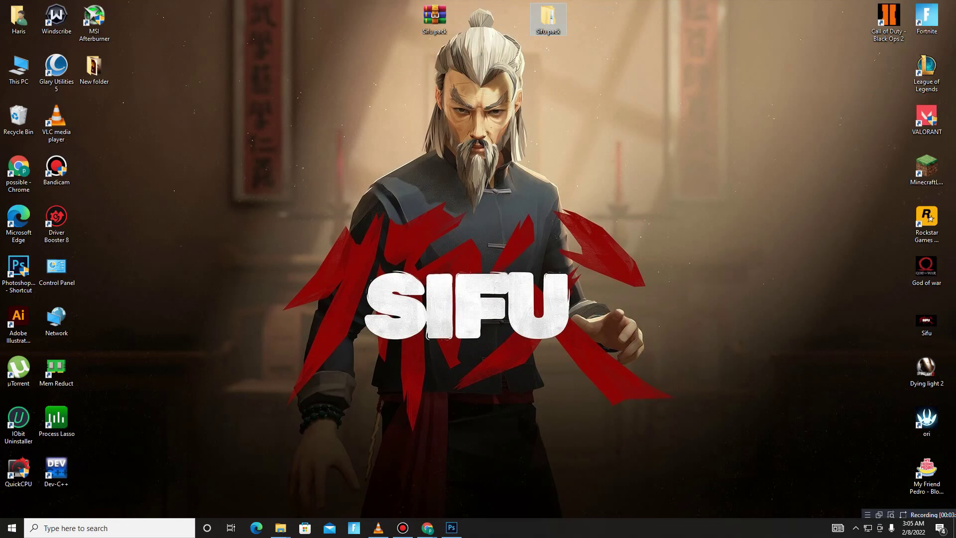
Open the %temp% folder through Run, delete all its contents, skipping items in use, and close the folder.
key(super+r)
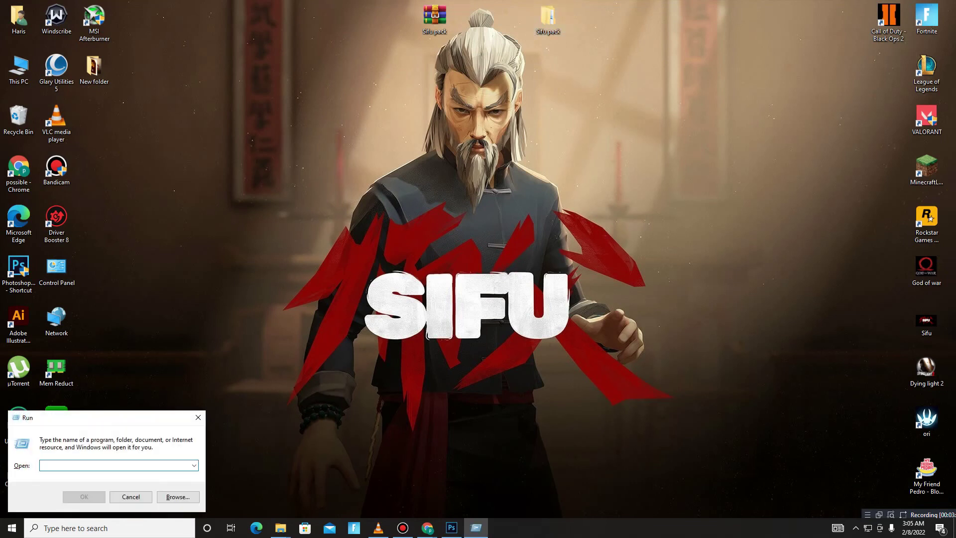
text(%temp%)
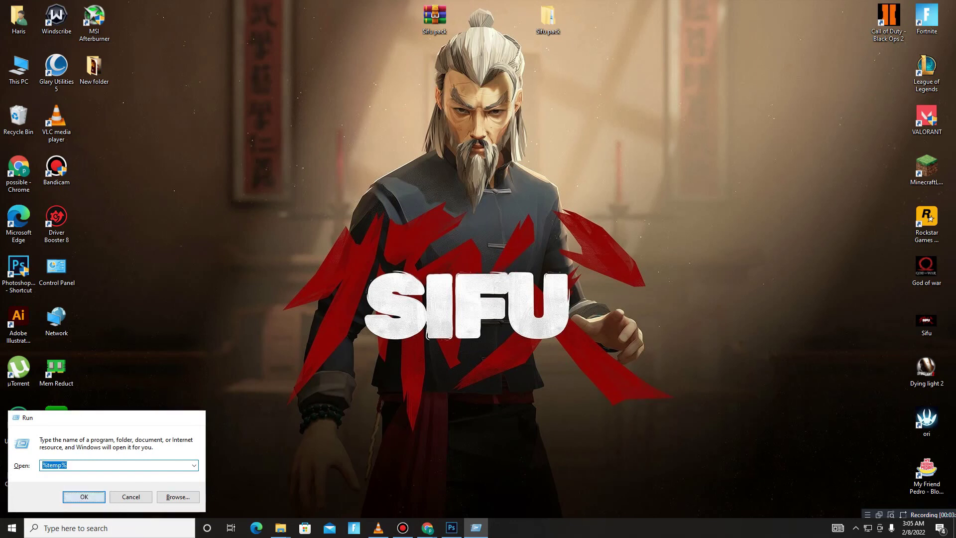
key(Return)
key(ctrl+a)
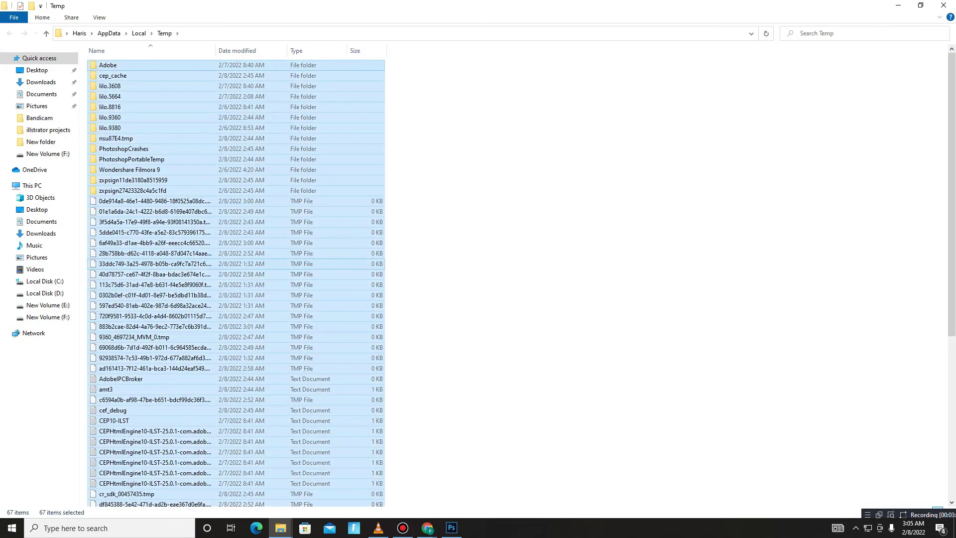
right_click(169, 209)
click(195, 354)
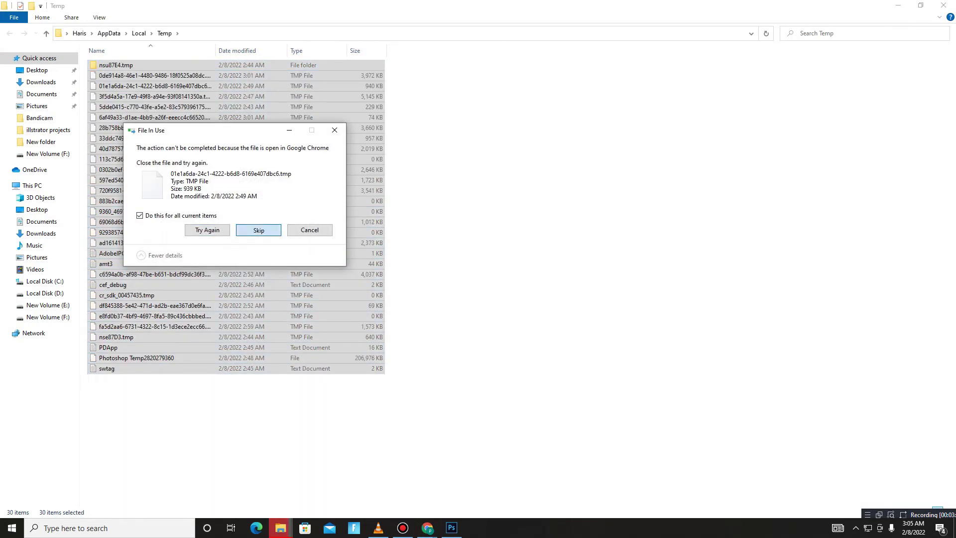
key(Return)
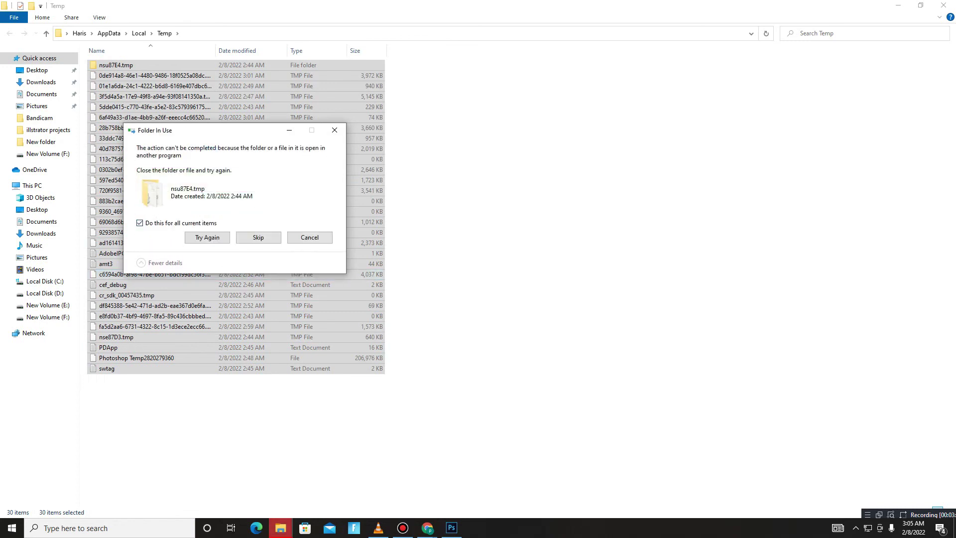
key(Return)
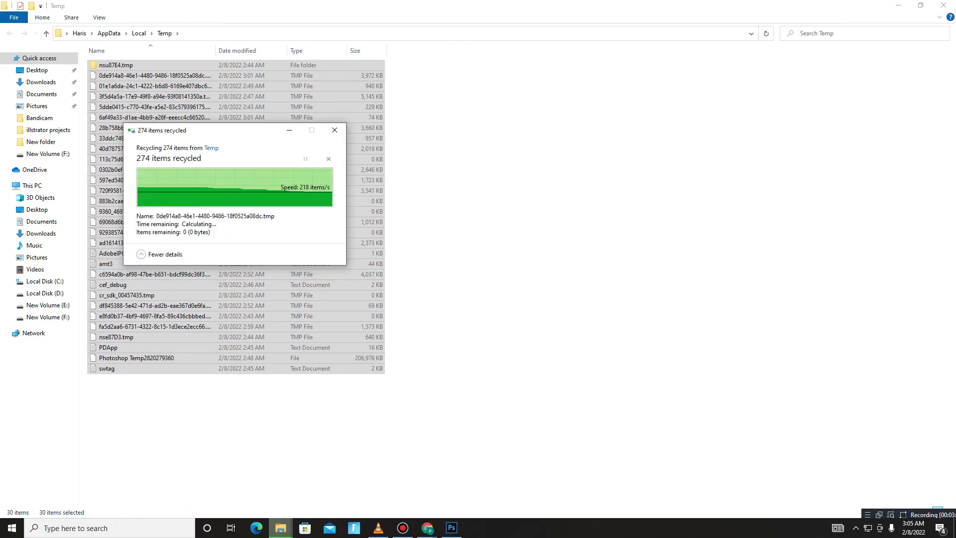
click(943, 5)
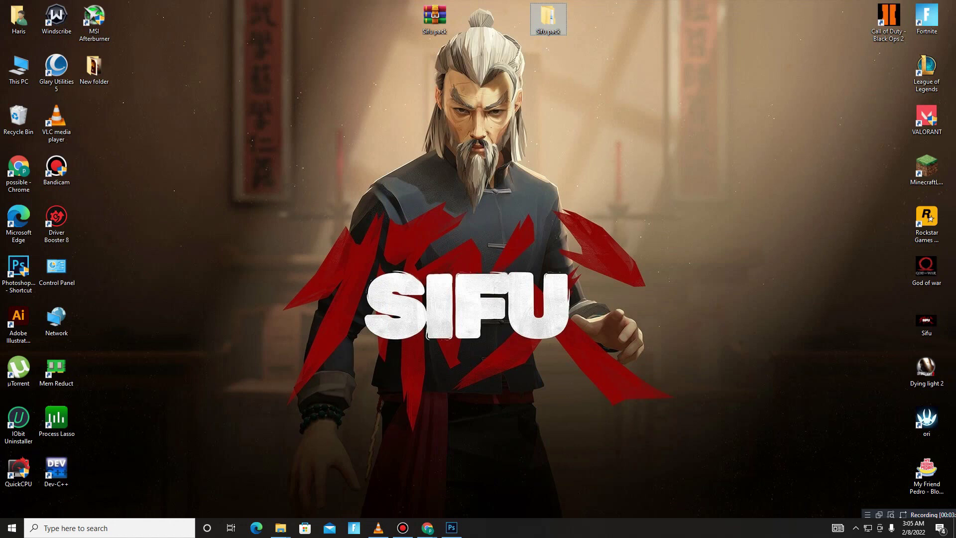
Open the prefetch folder through Run, grant access to it and delete all its contents, skipping the file in use.
key(super+r)
text(pr)
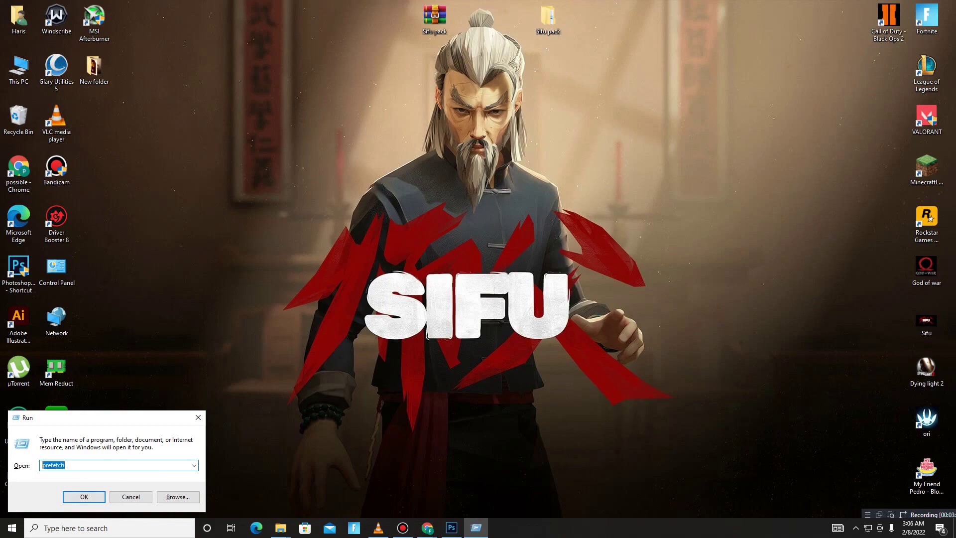
key(Return)
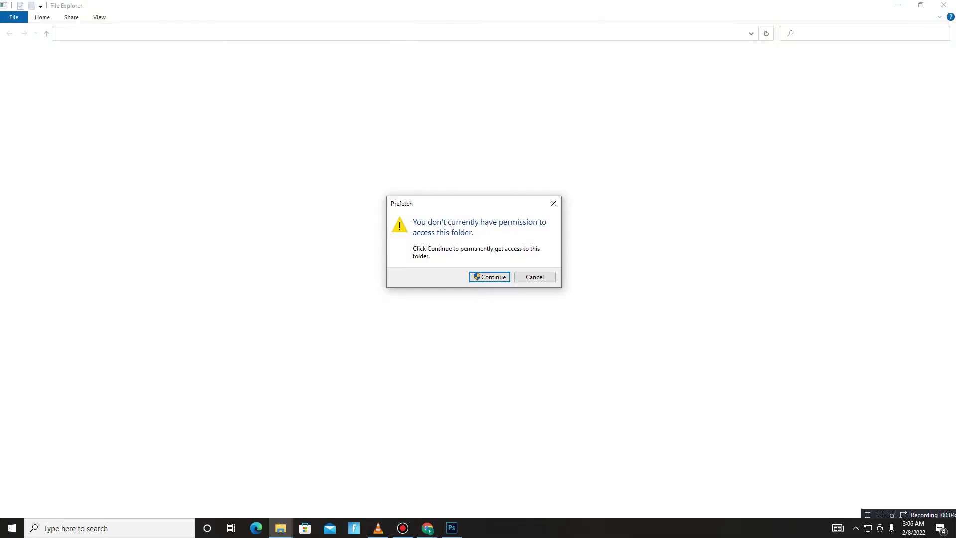
key(Return)
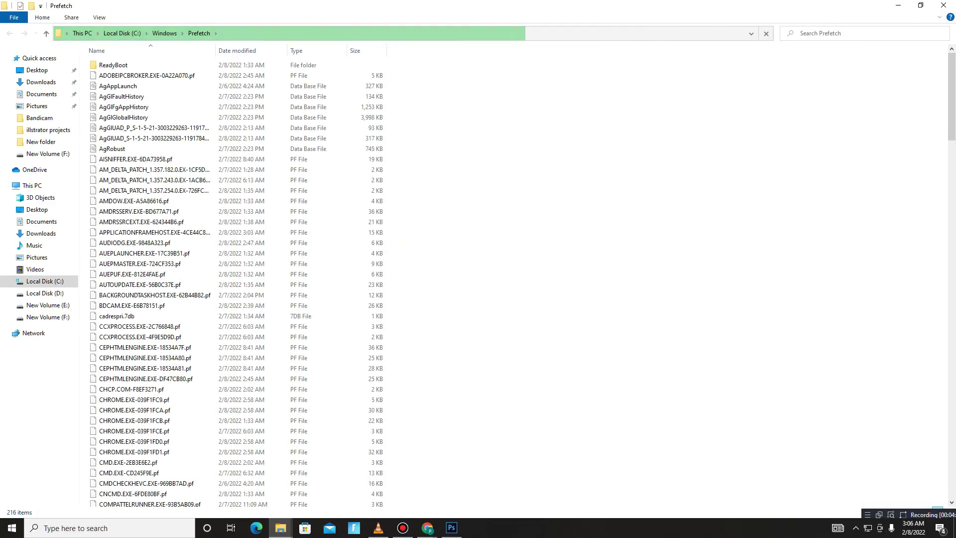
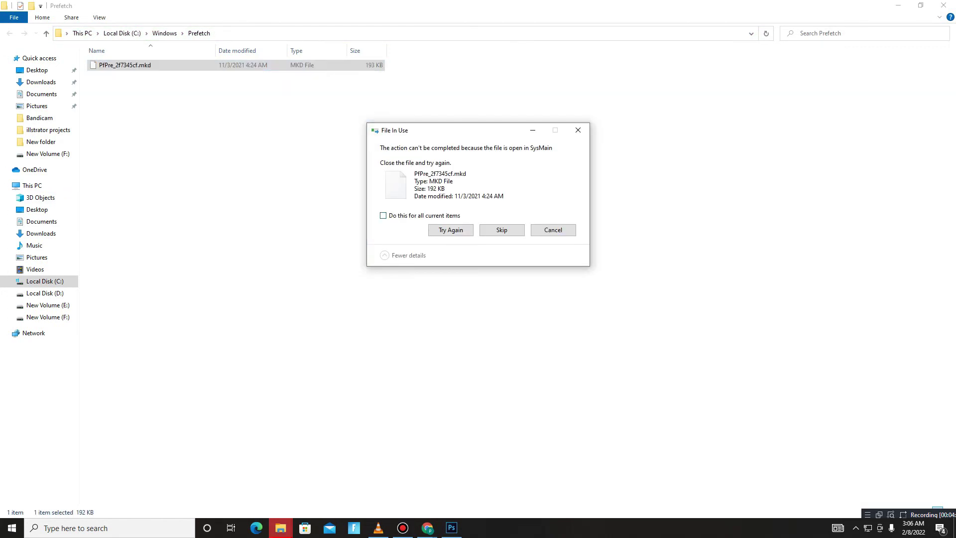
key(Return)
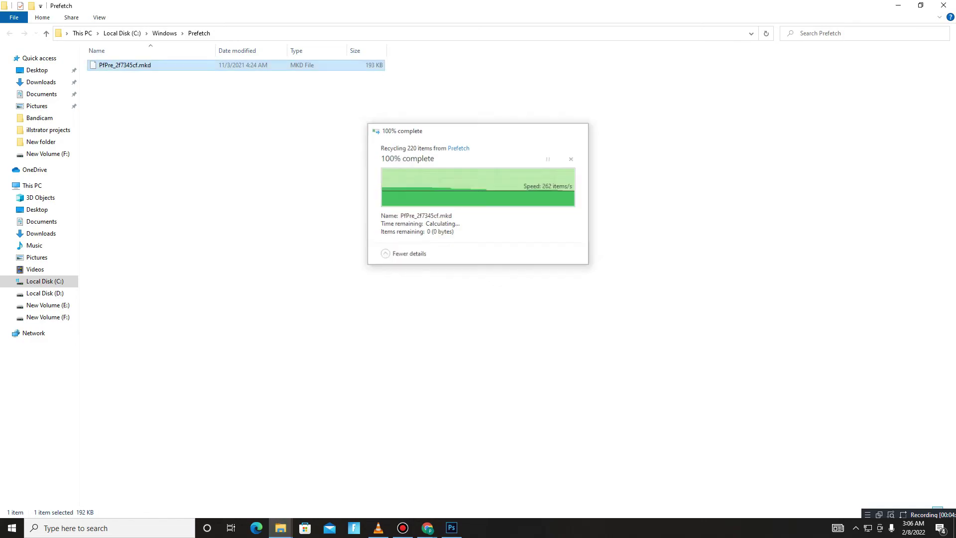